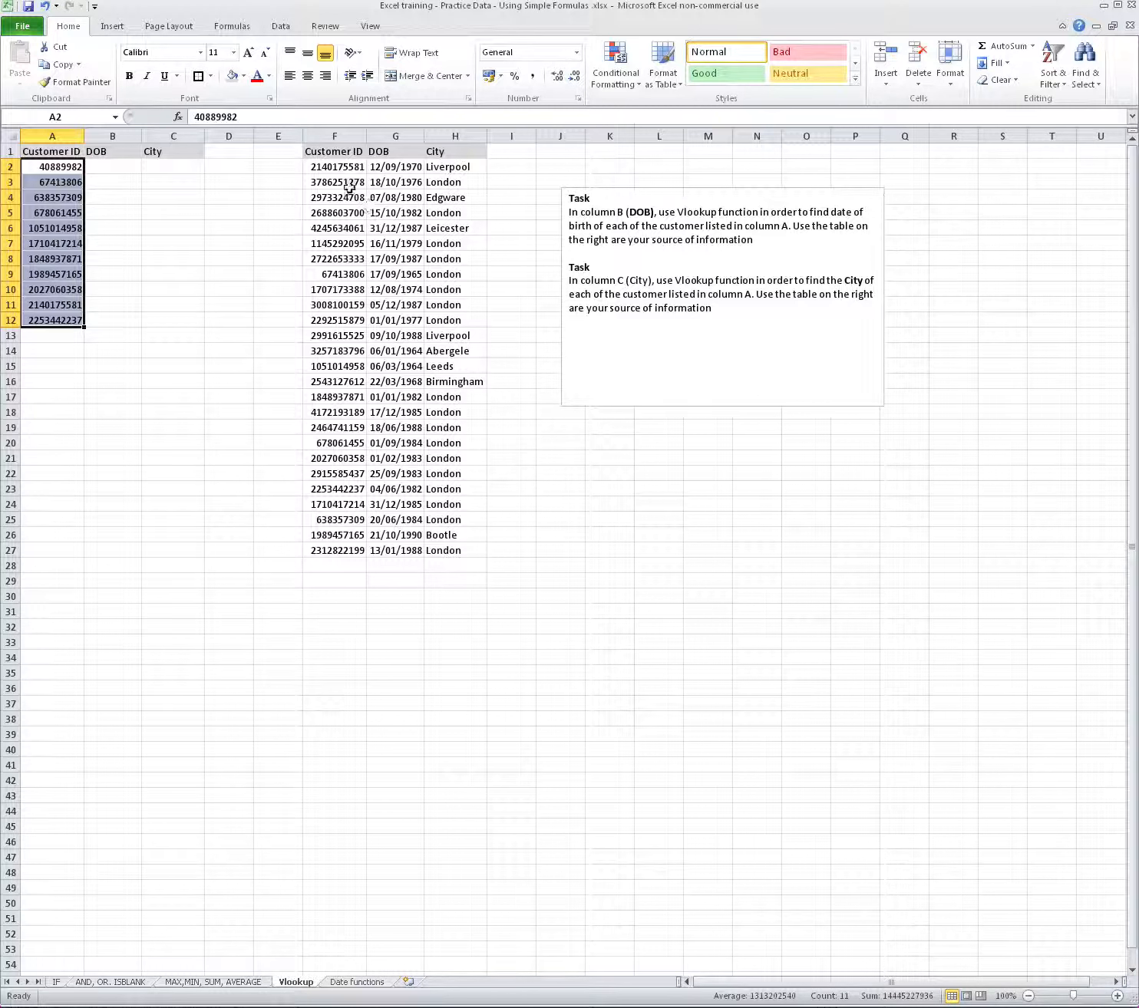
Step: Examine the customer IDs in column A, the empty DOB and City columns, and the source table in F1:H27
drag(342, 153, 358, 536)
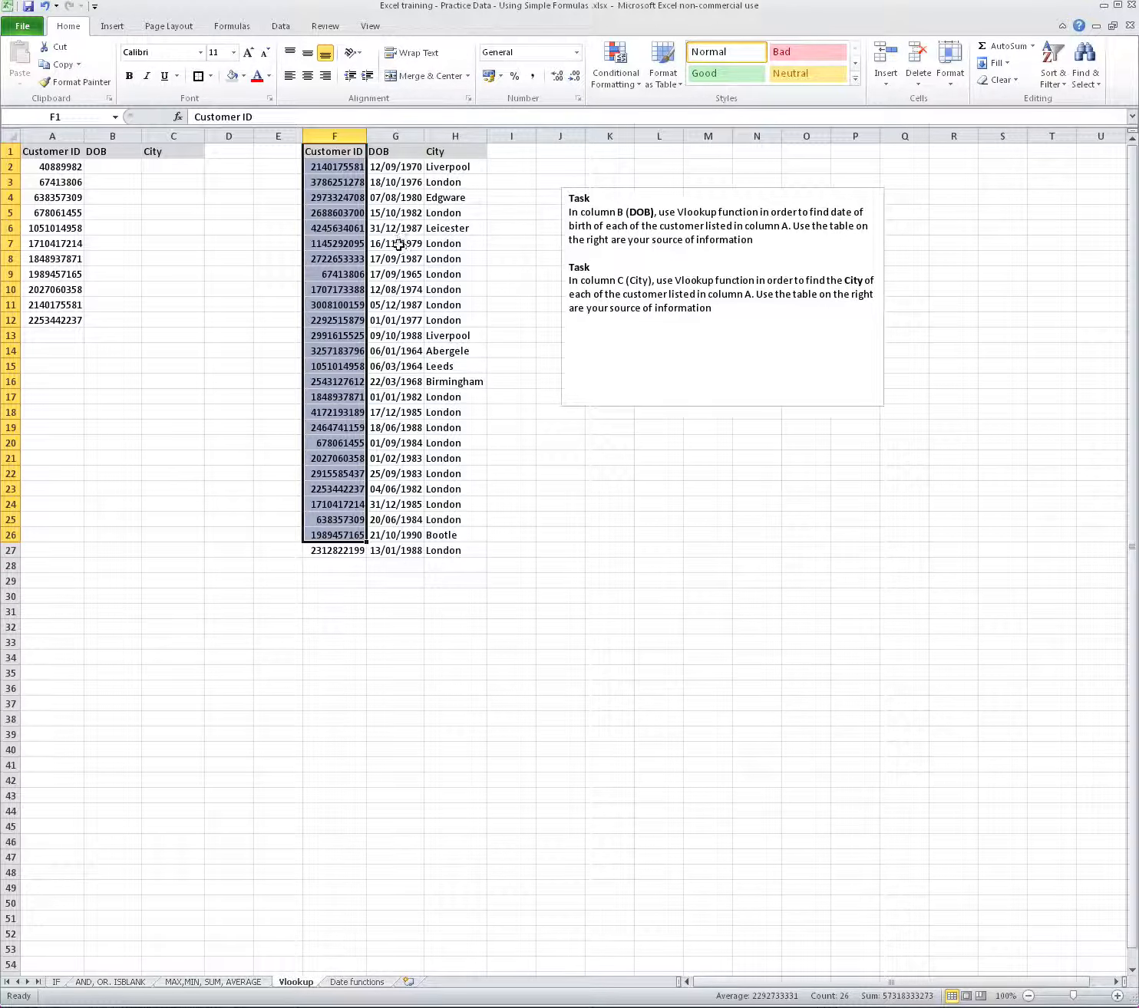
drag(114, 169, 114, 320)
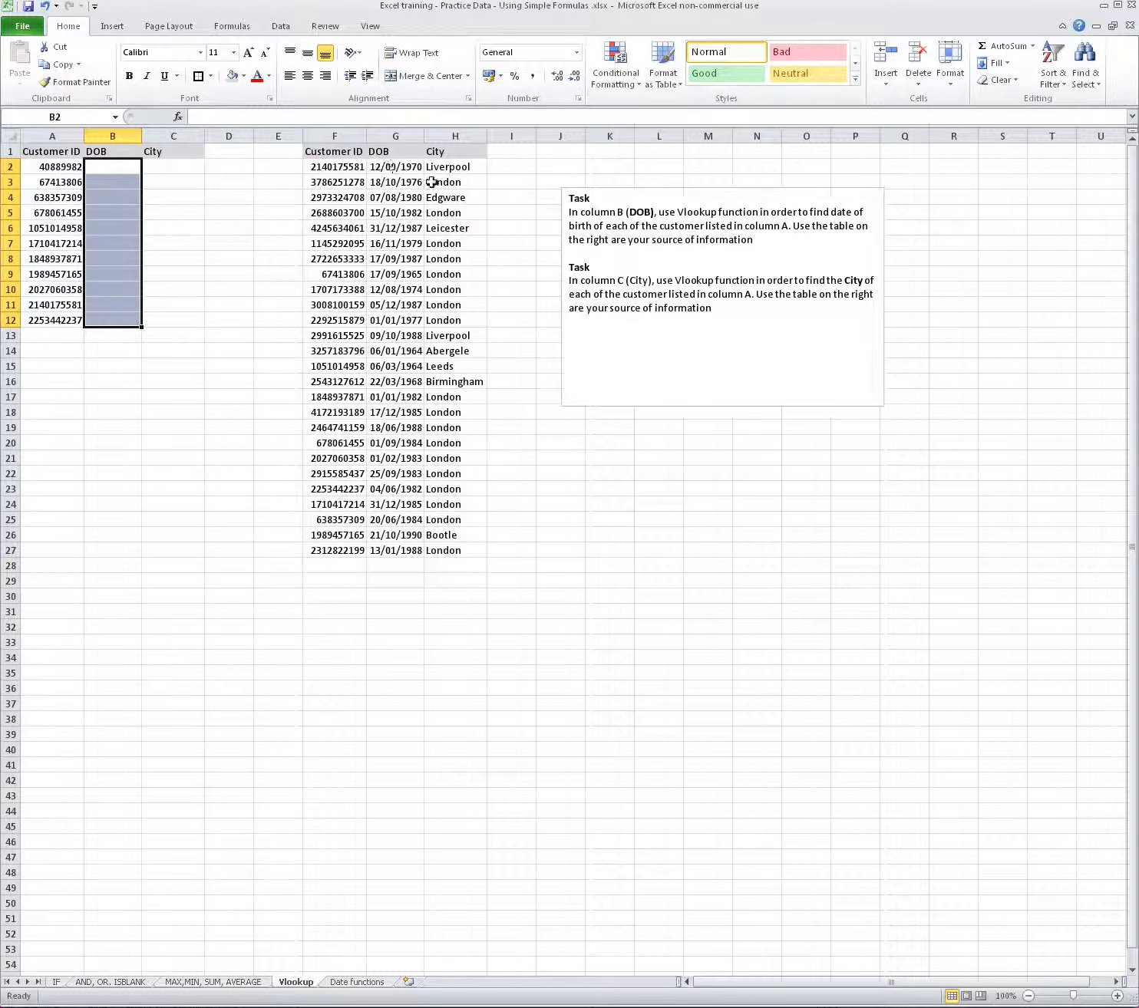
click(173, 267)
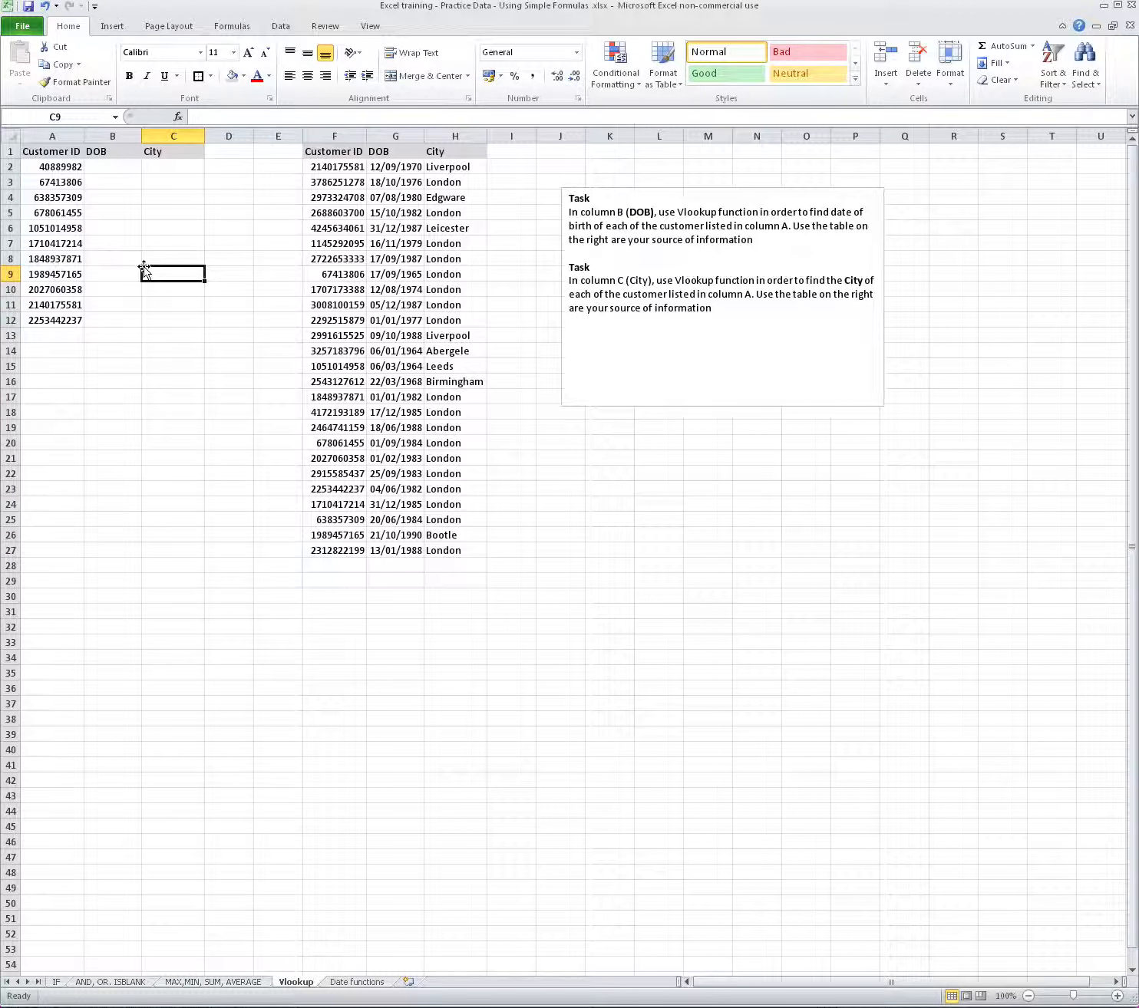
click(57, 167)
click(57, 183)
click(56, 198)
drag(307, 167, 465, 548)
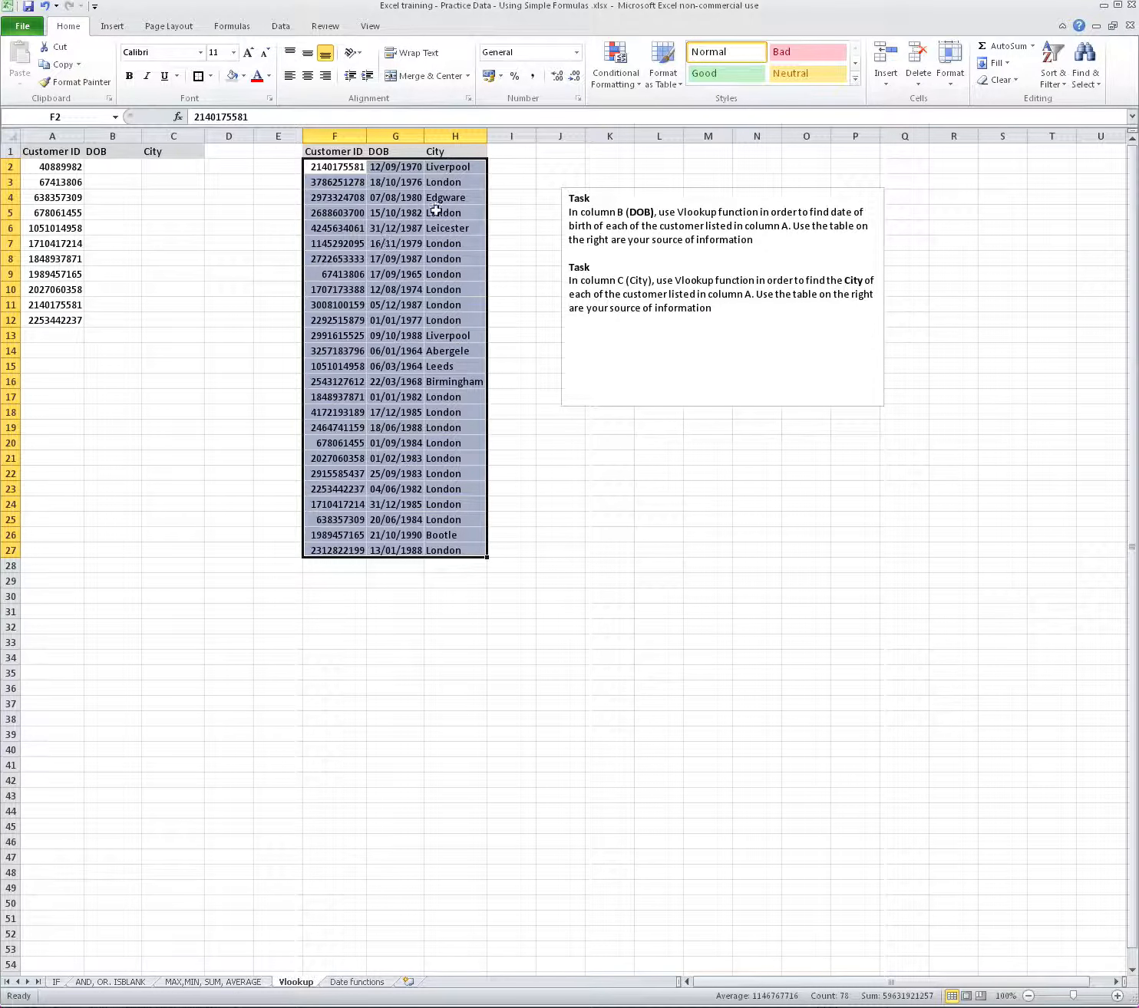
click(131, 239)
click(119, 197)
Step: Begin a VLOOKUP formula in B2 with A2 as the lookup value and F2:H27 as the table array
click(119, 166)
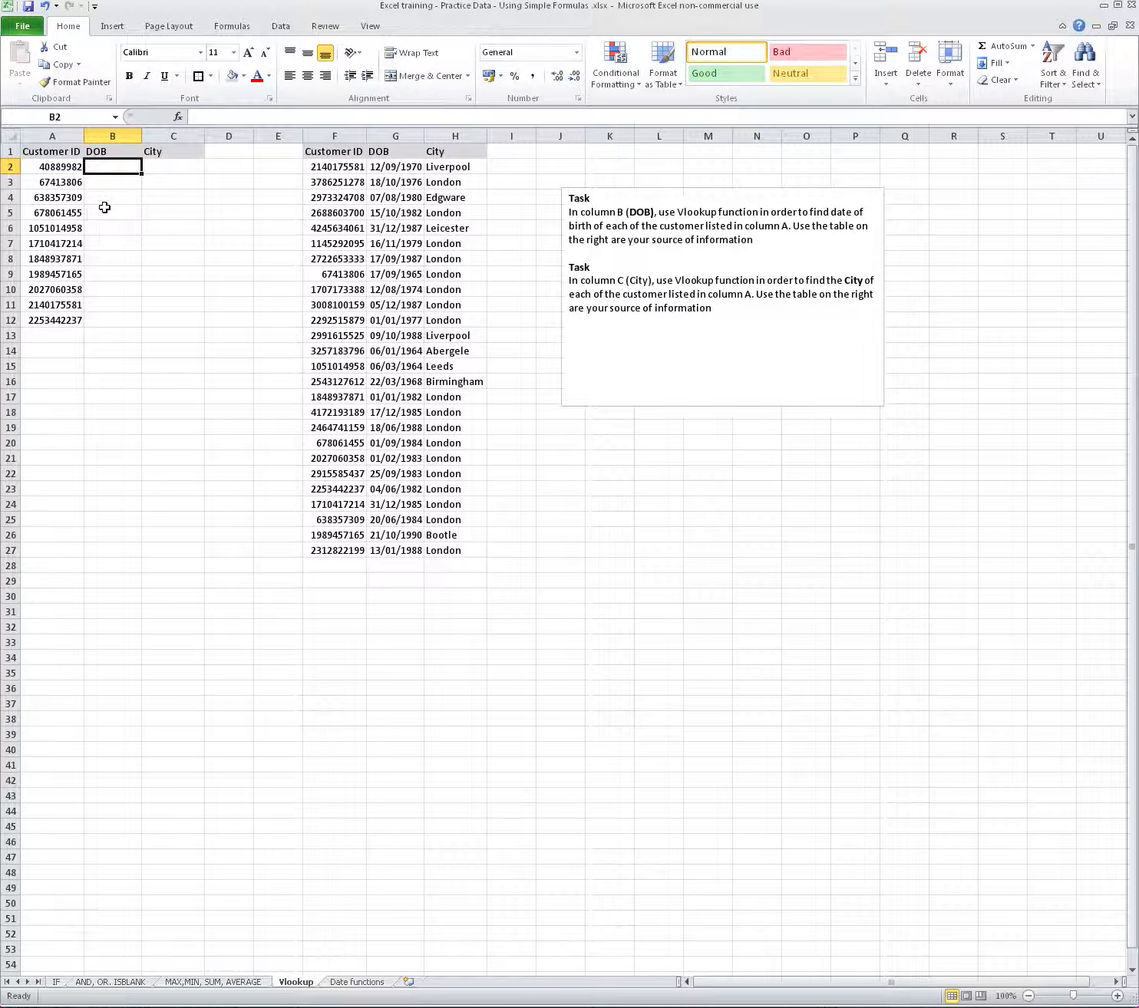
text(=v)
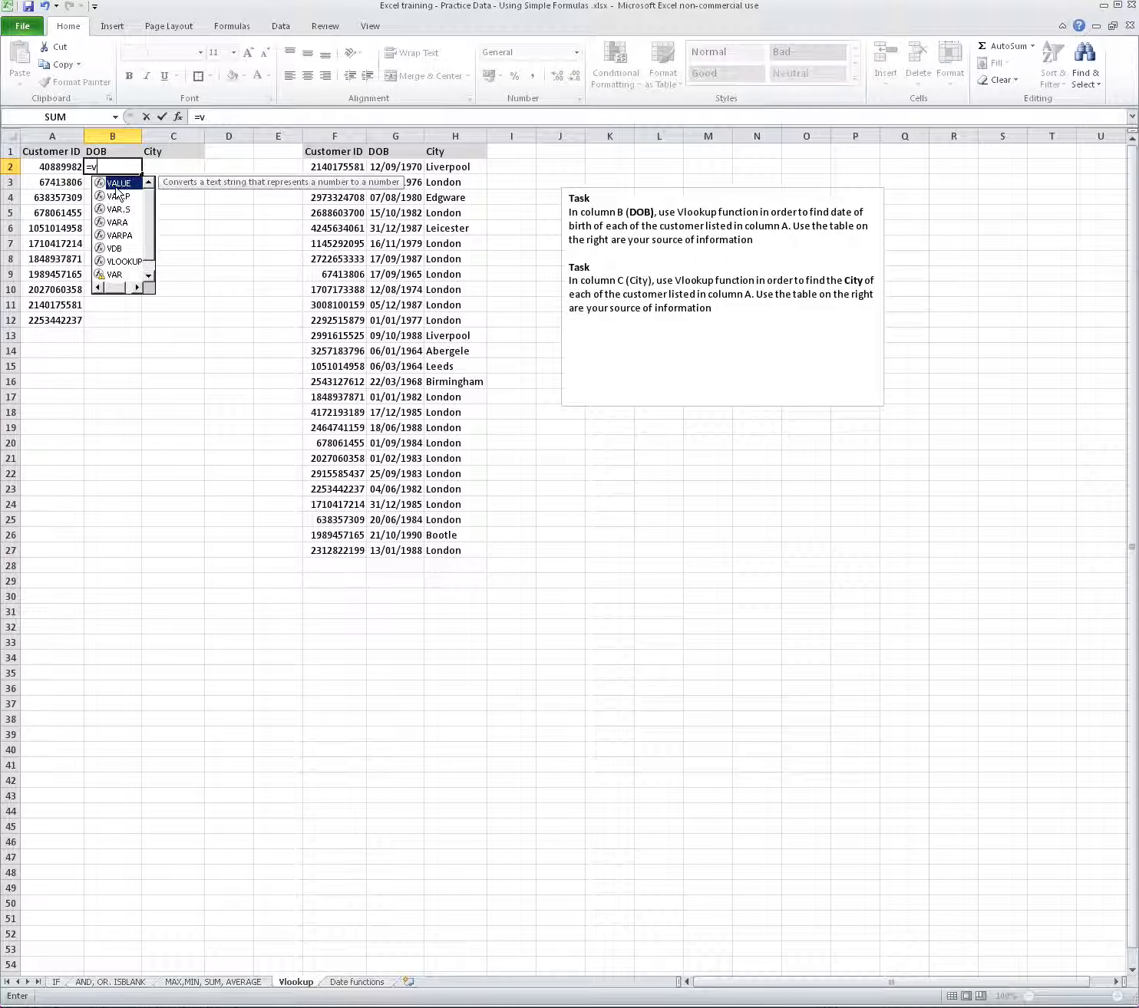
text(lookup()
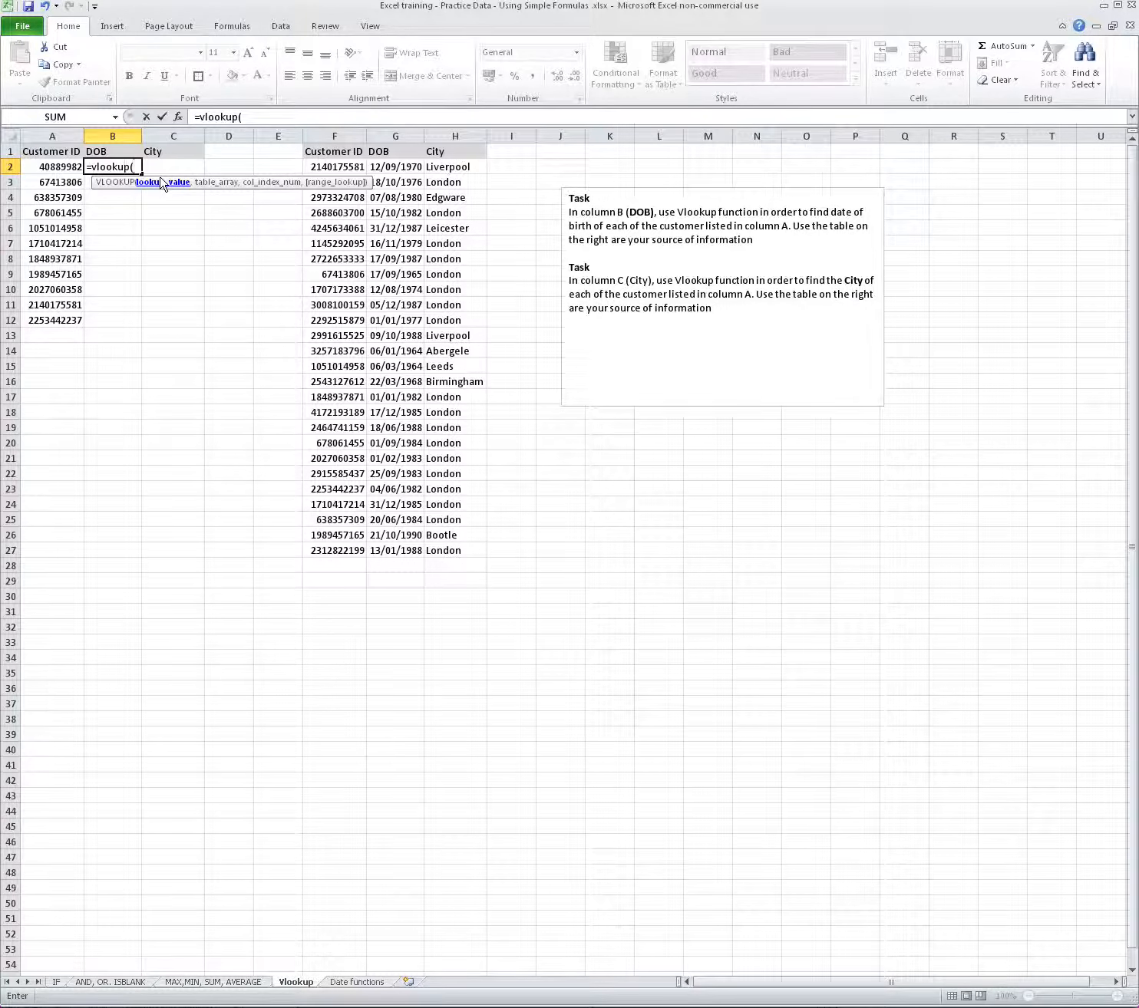
click(63, 169)
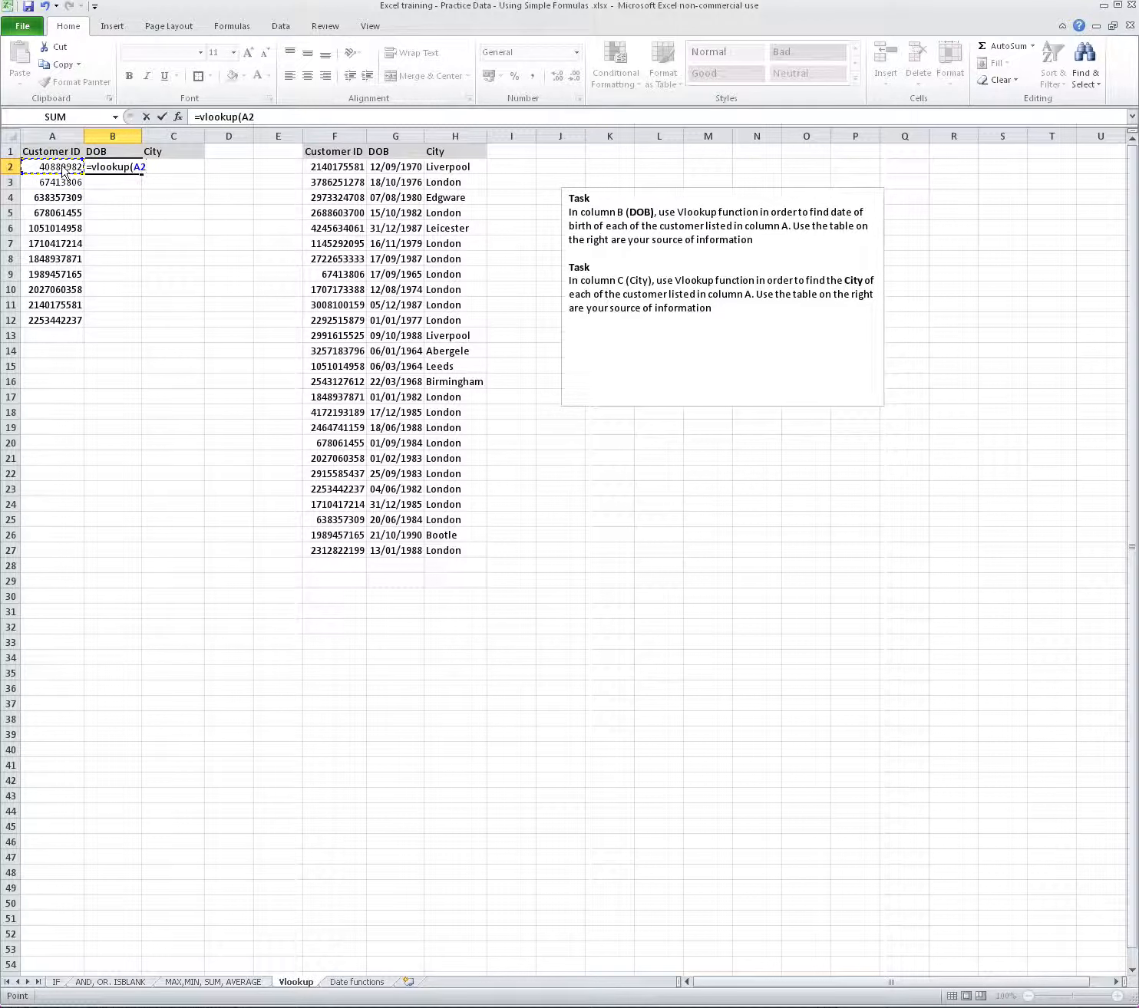
text(,)
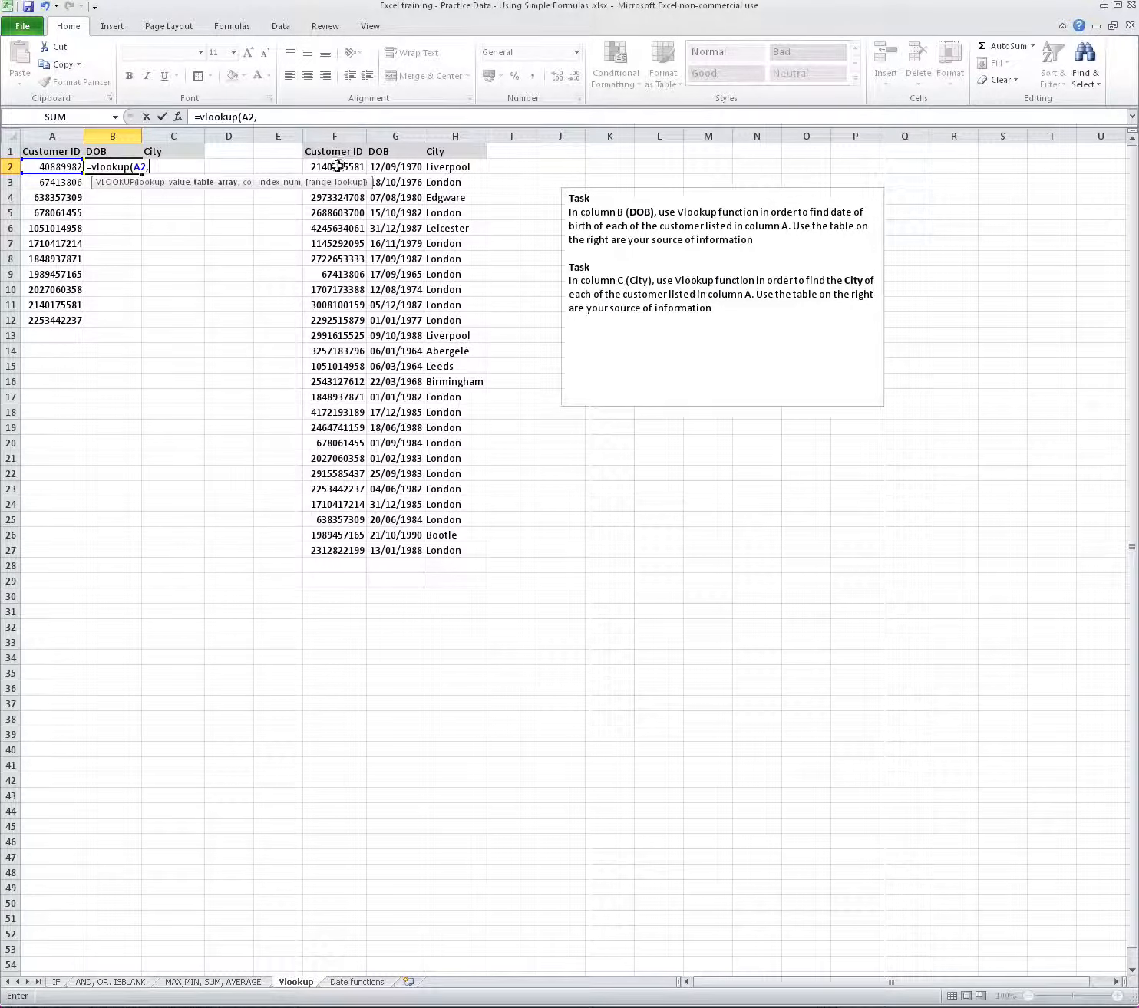
drag(337, 165, 451, 551)
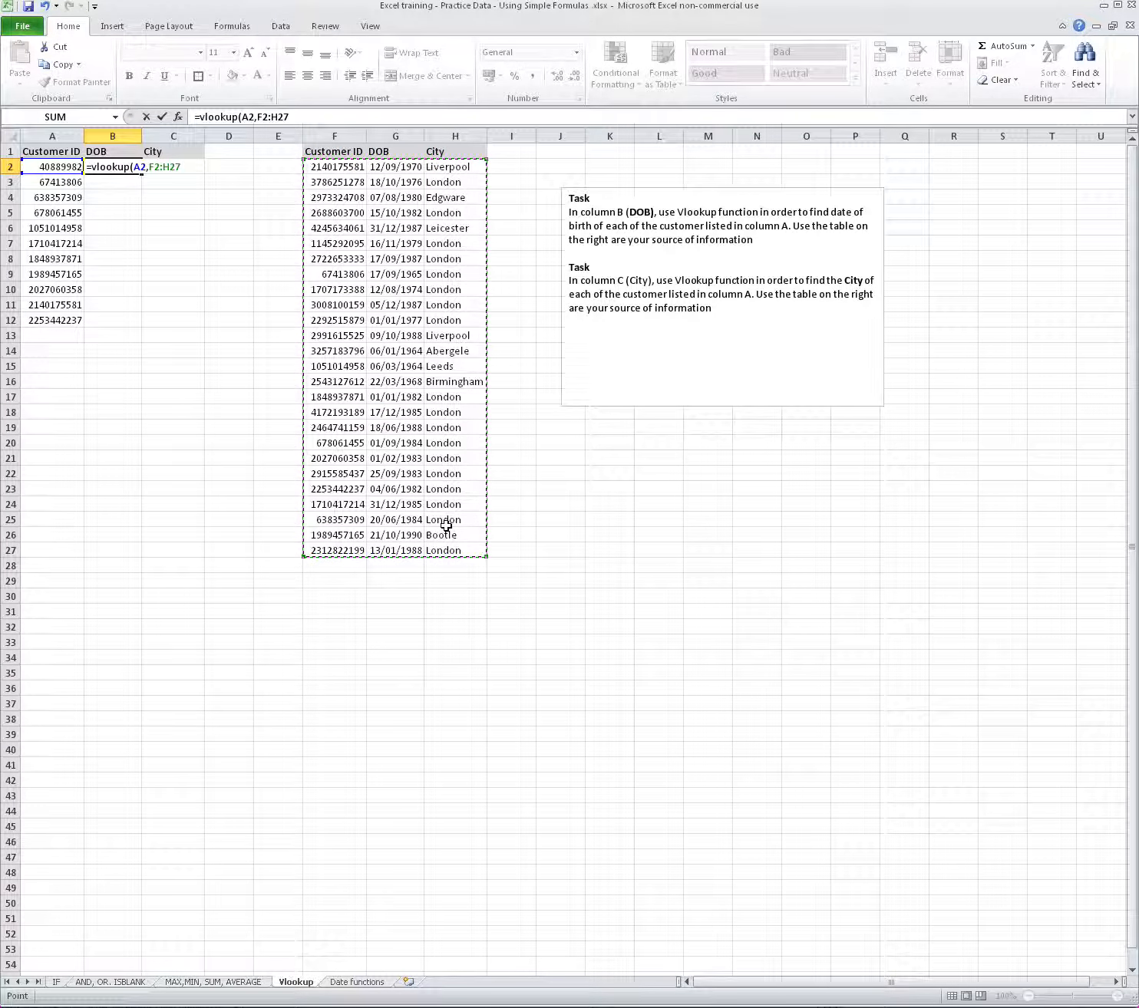
Step: Make the formula's table array absolute as $F$2:$H$27 and set the column index number to 2
click(271, 117)
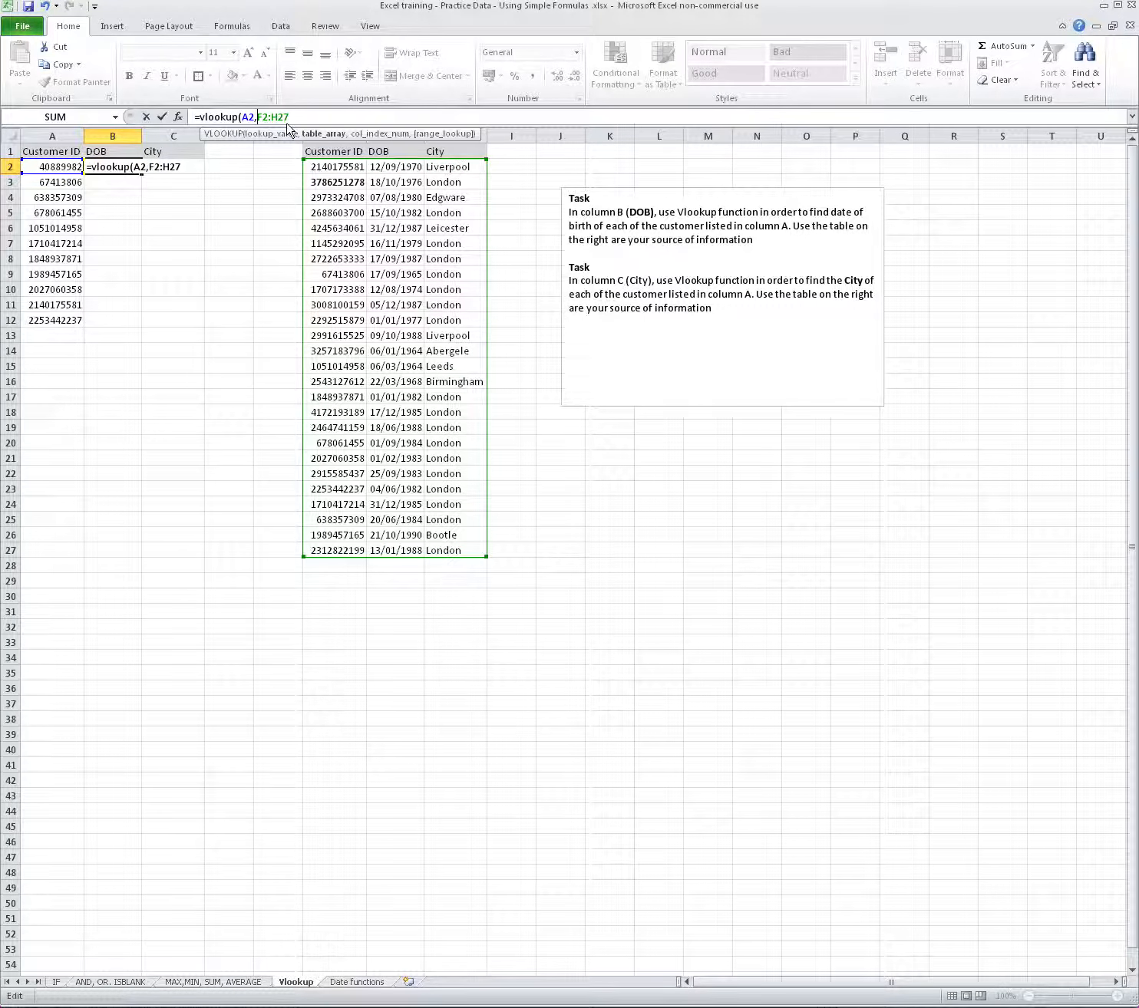
text($F$)
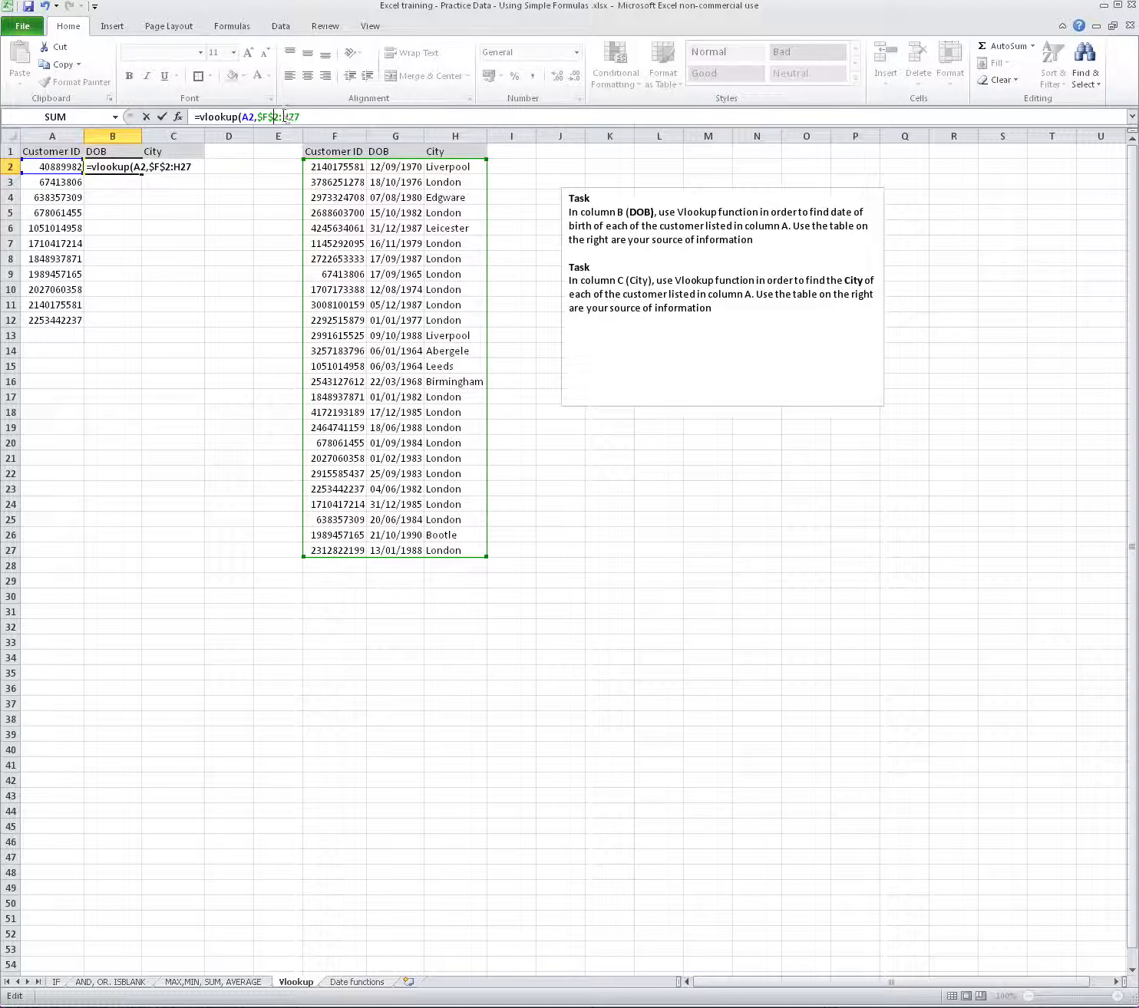
click(284, 117)
text($F$H$27,2)
text(,2,)
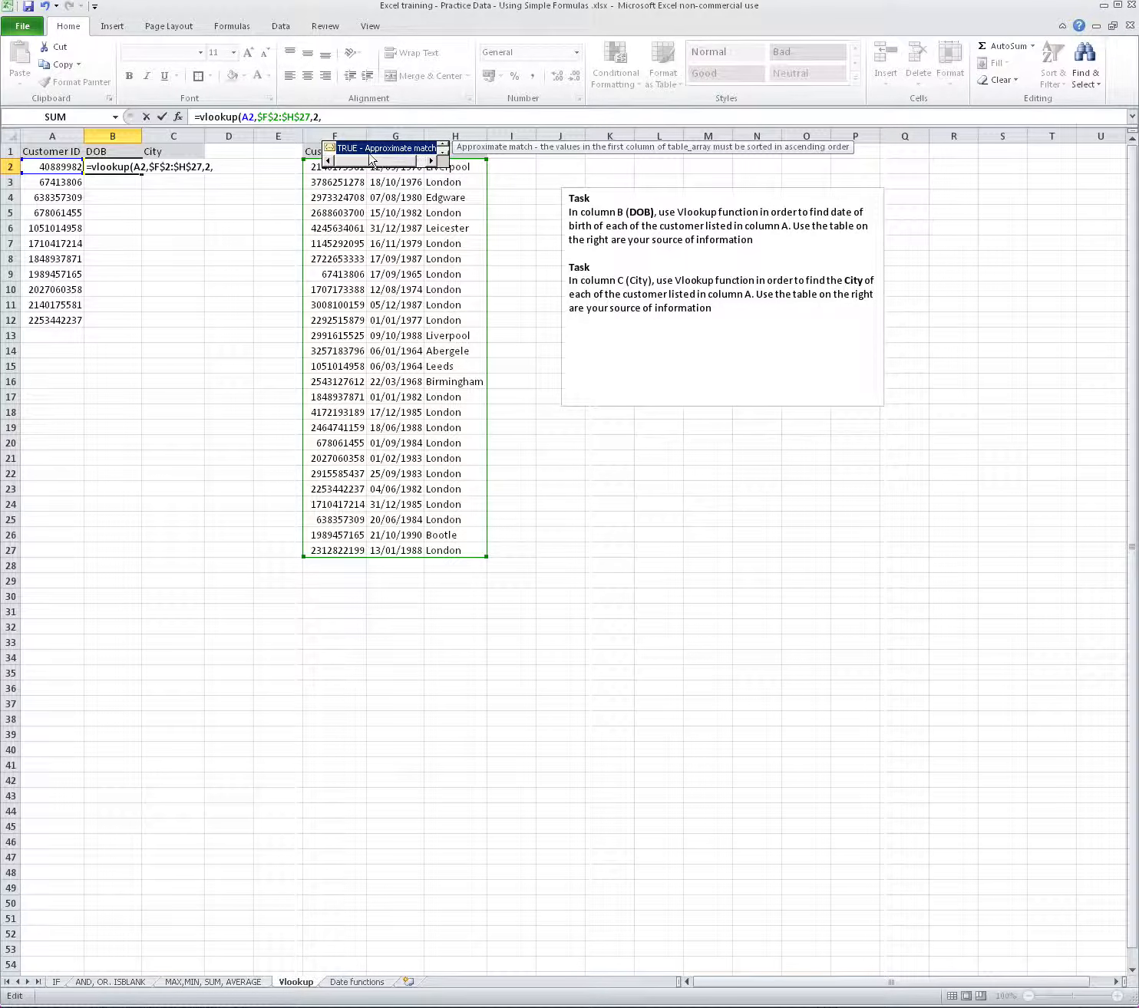
Step: Complete the B2 formula with FALSE as the range lookup for an exact match and enter it
click(442, 155)
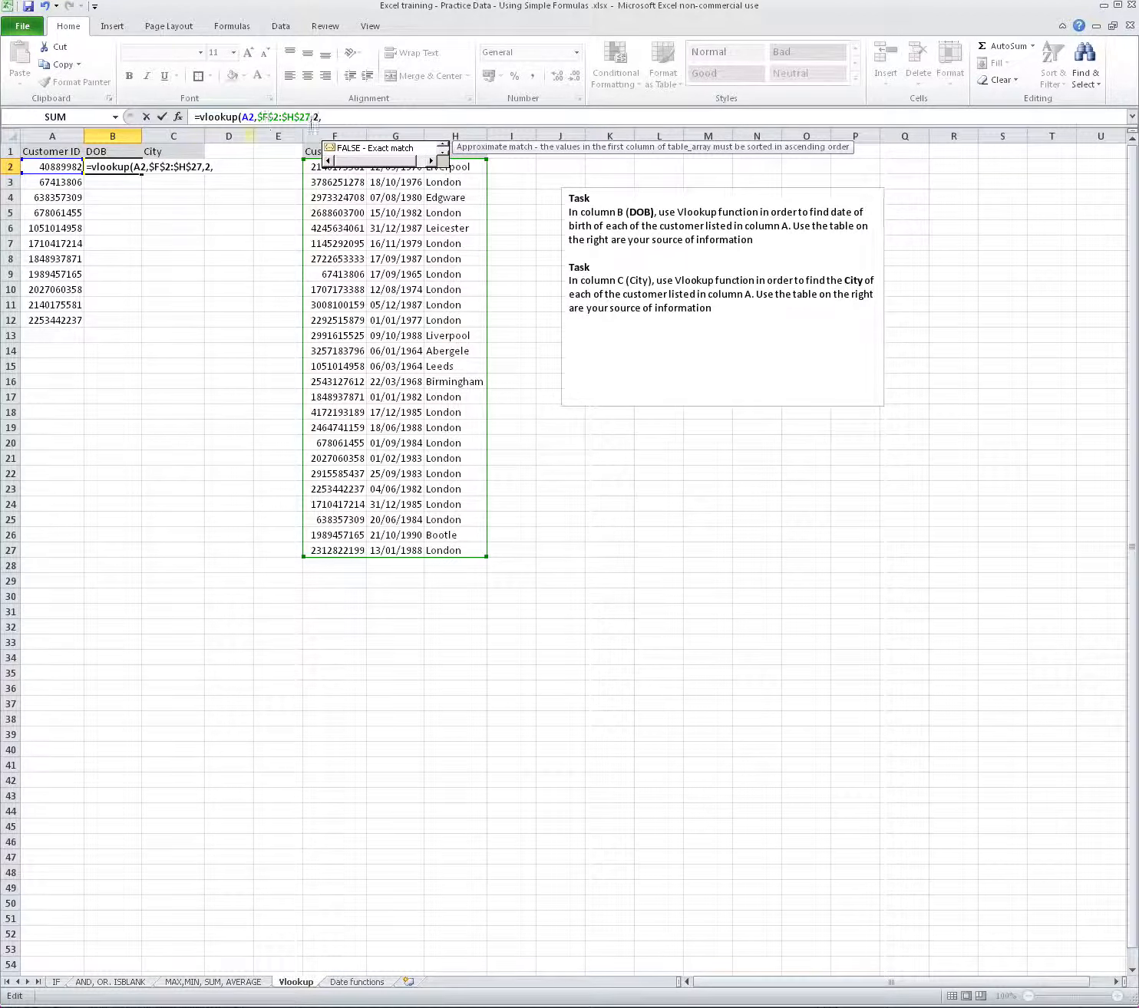
text(f)
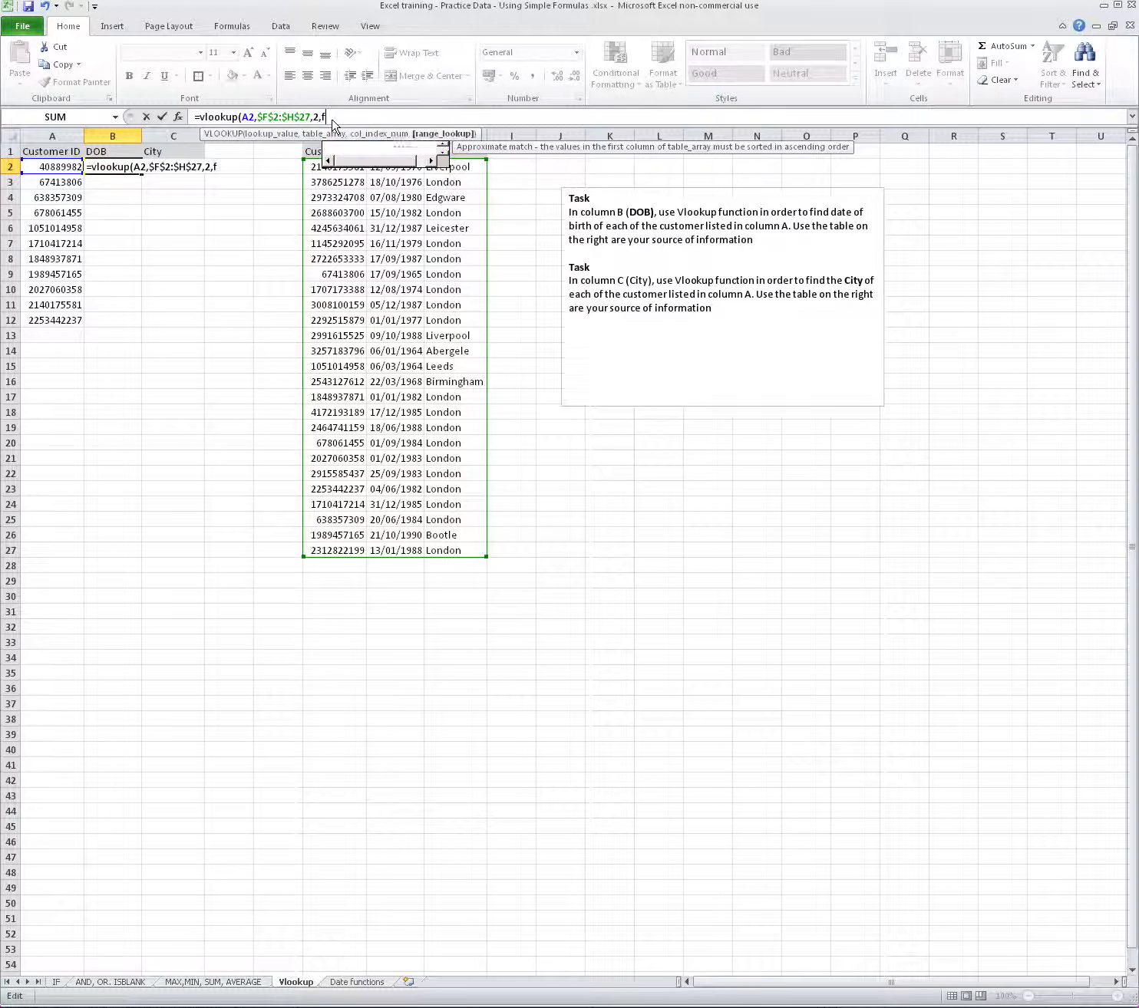
text(alse))
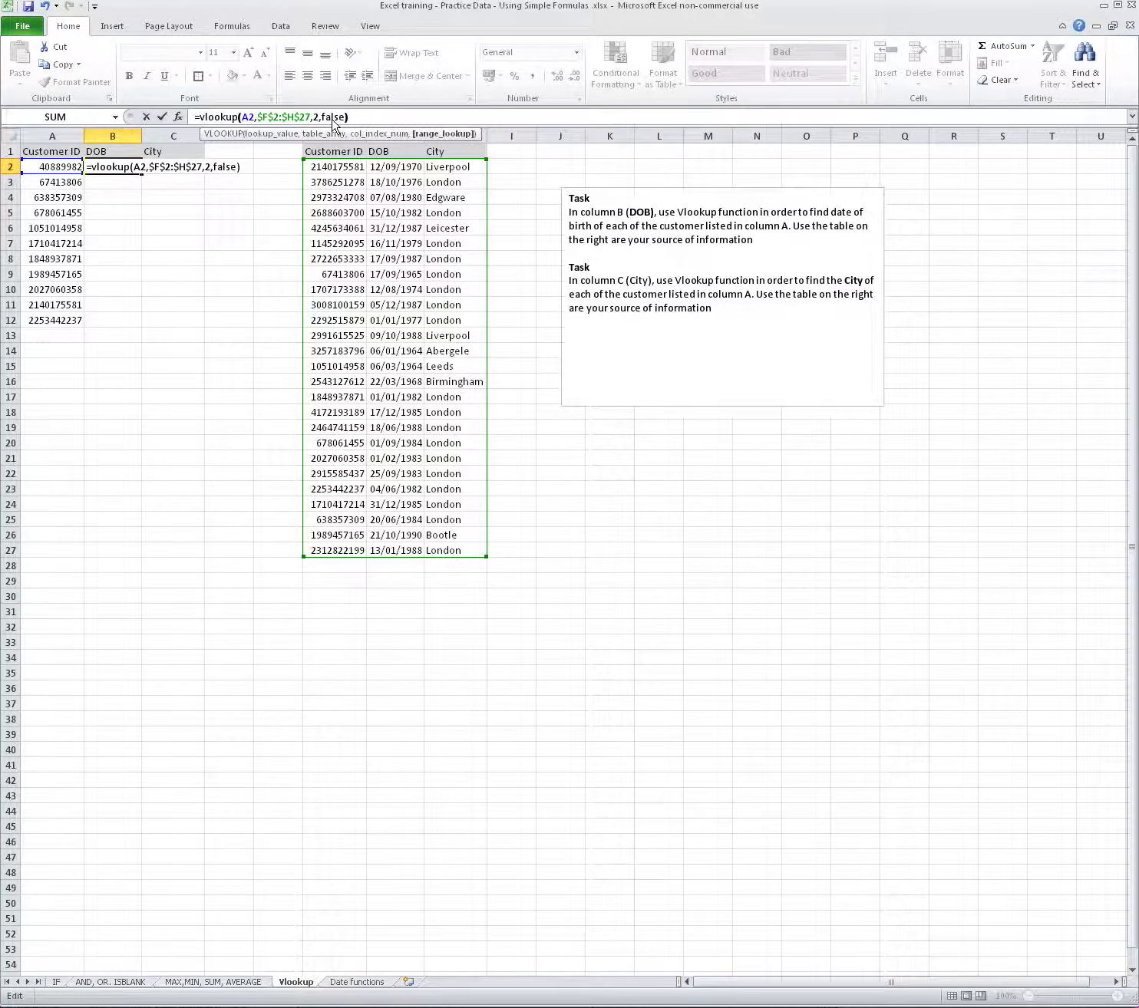
key(Return)
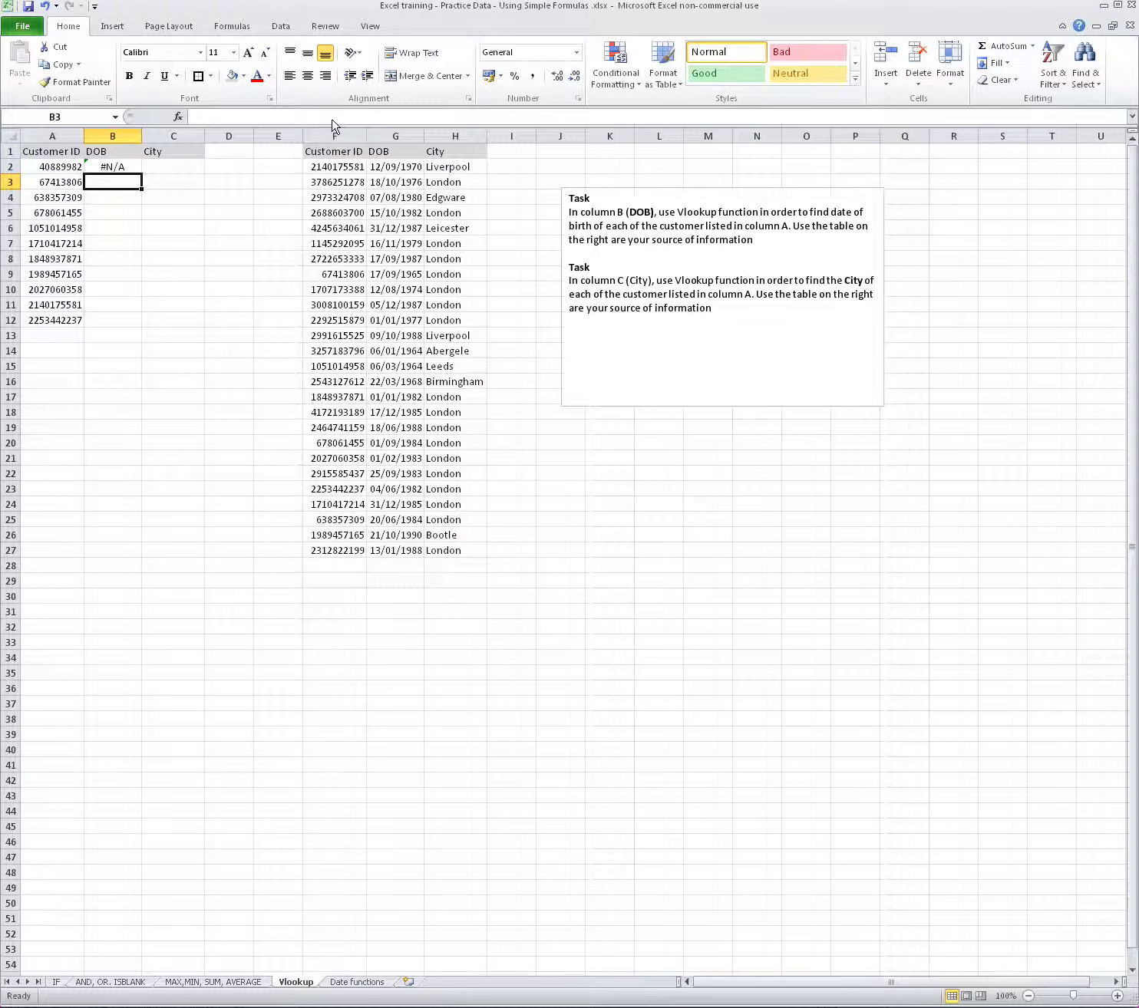
Step: Fill the VLOOKUP formula from B2 down the DOB column to B12
key(Up)
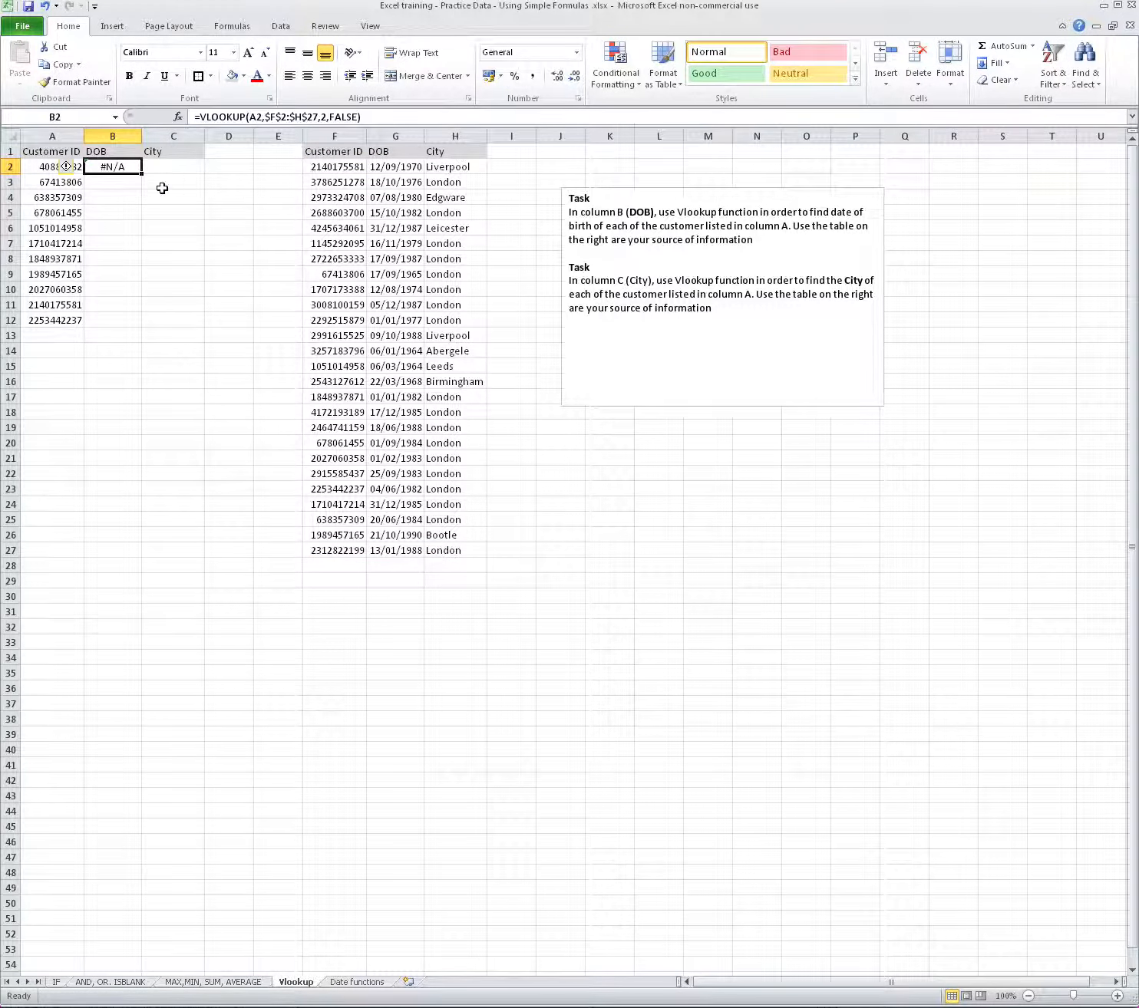
double_click(143, 174)
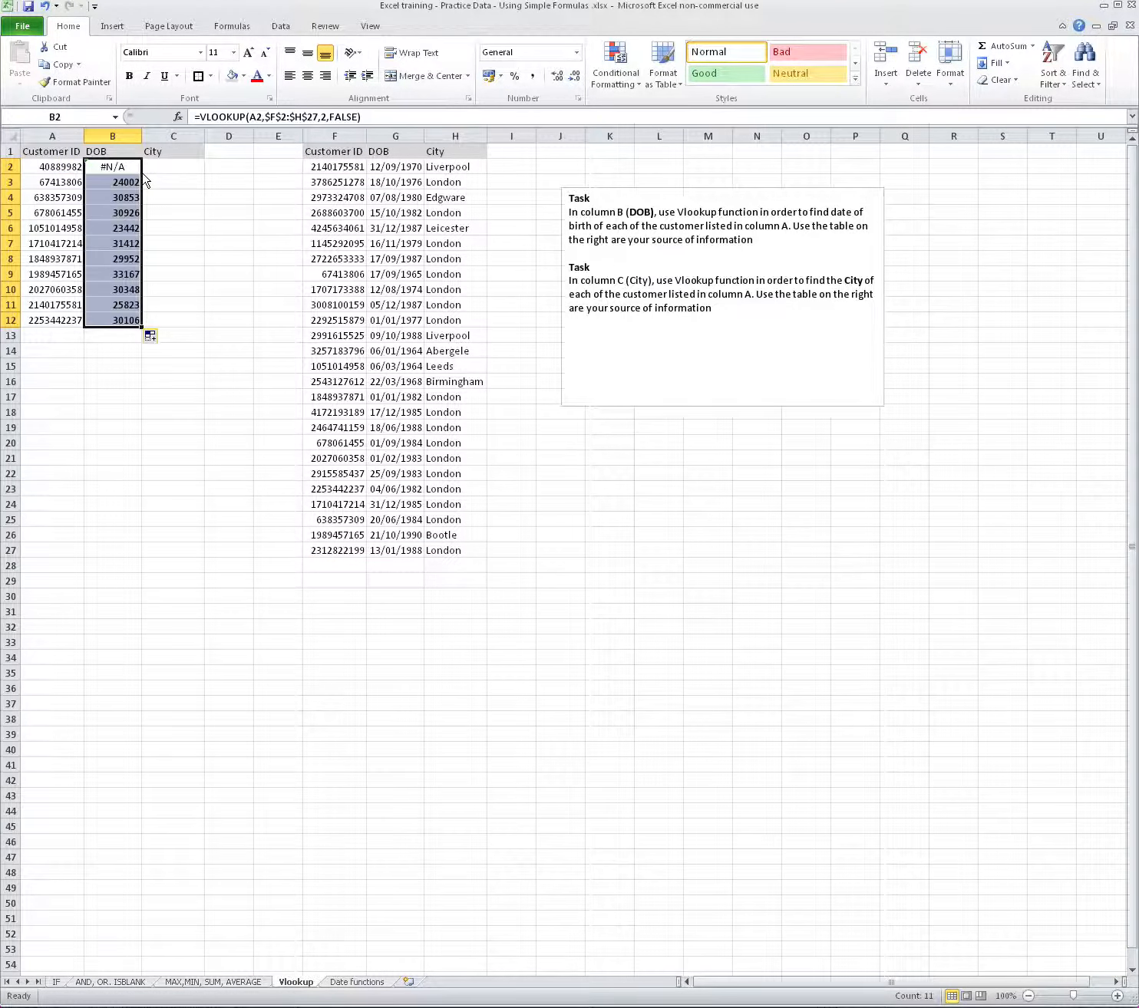
click(159, 211)
click(139, 440)
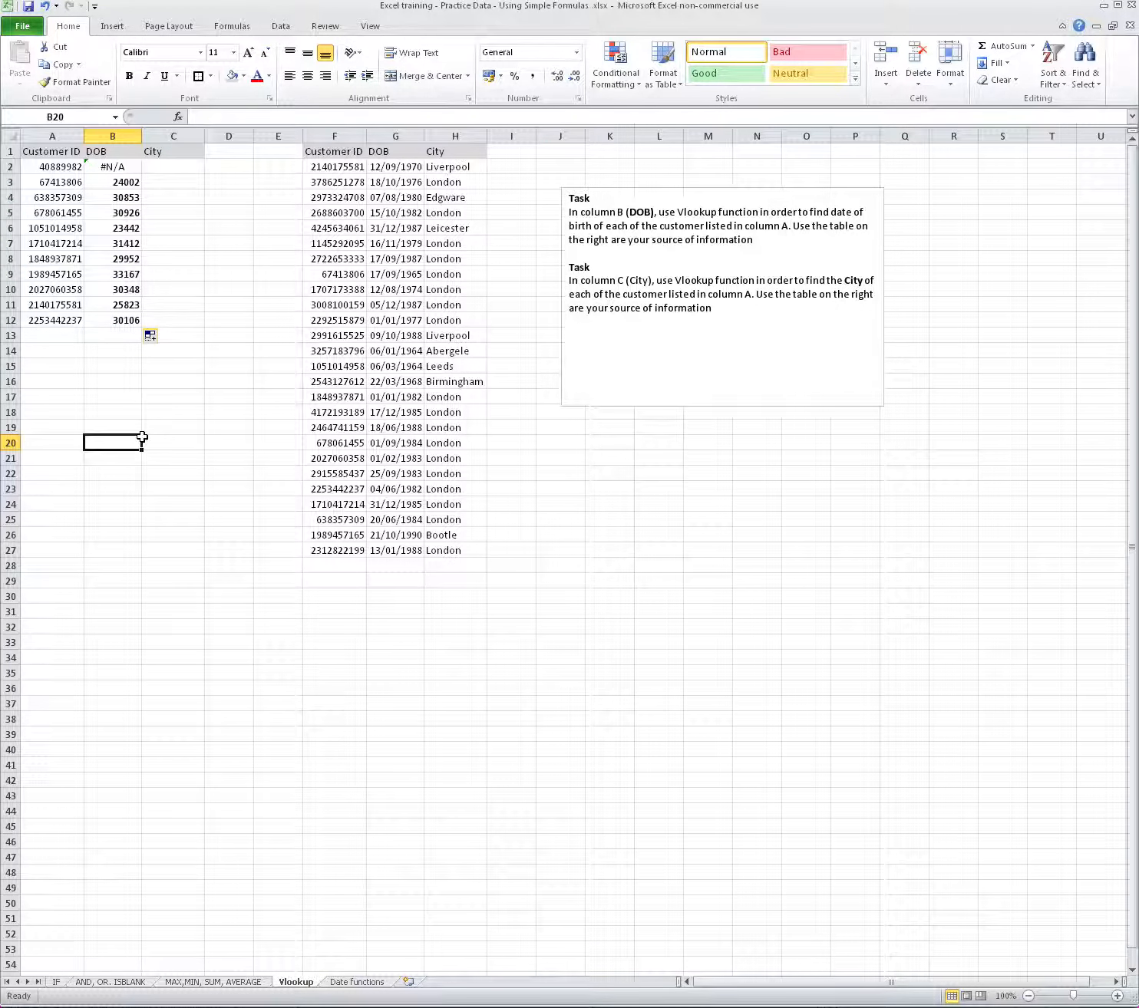
click(123, 168)
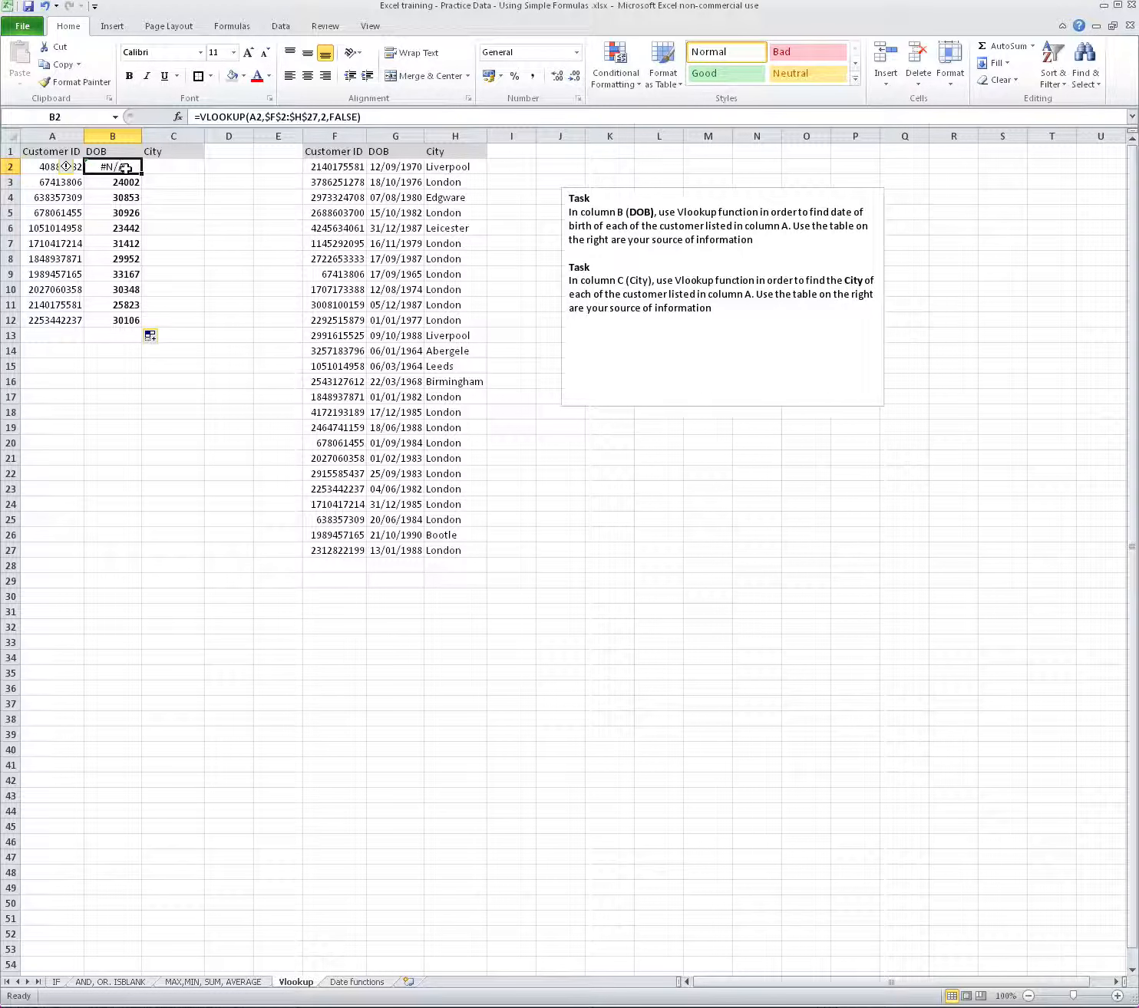
click(36, 166)
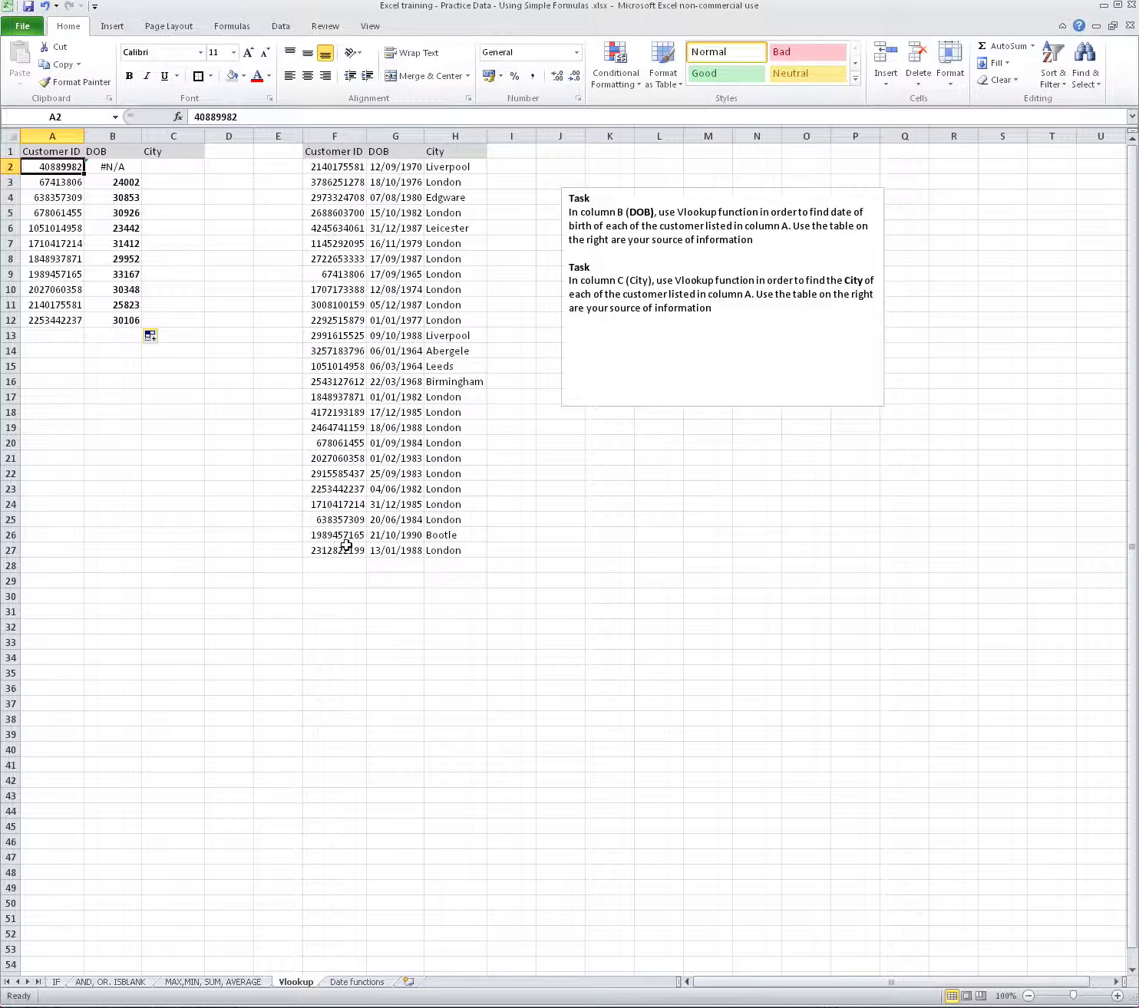
click(319, 171)
mouse_move(319, 171)
mouse_down()
mouse_move(340, 445)
mouse_move(326, 547)
mouse_move(338, 543)
mouse_up()
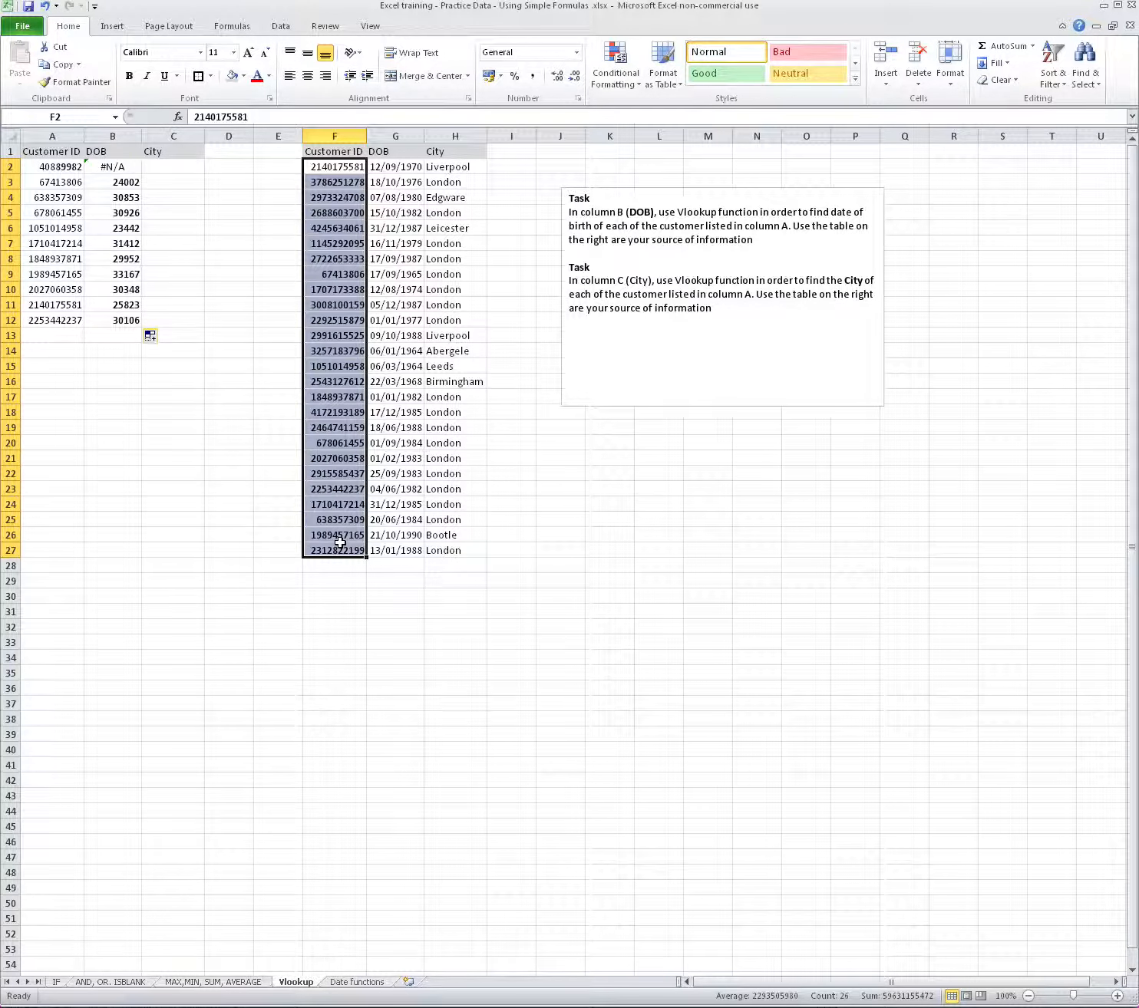
key(ctrl+f)
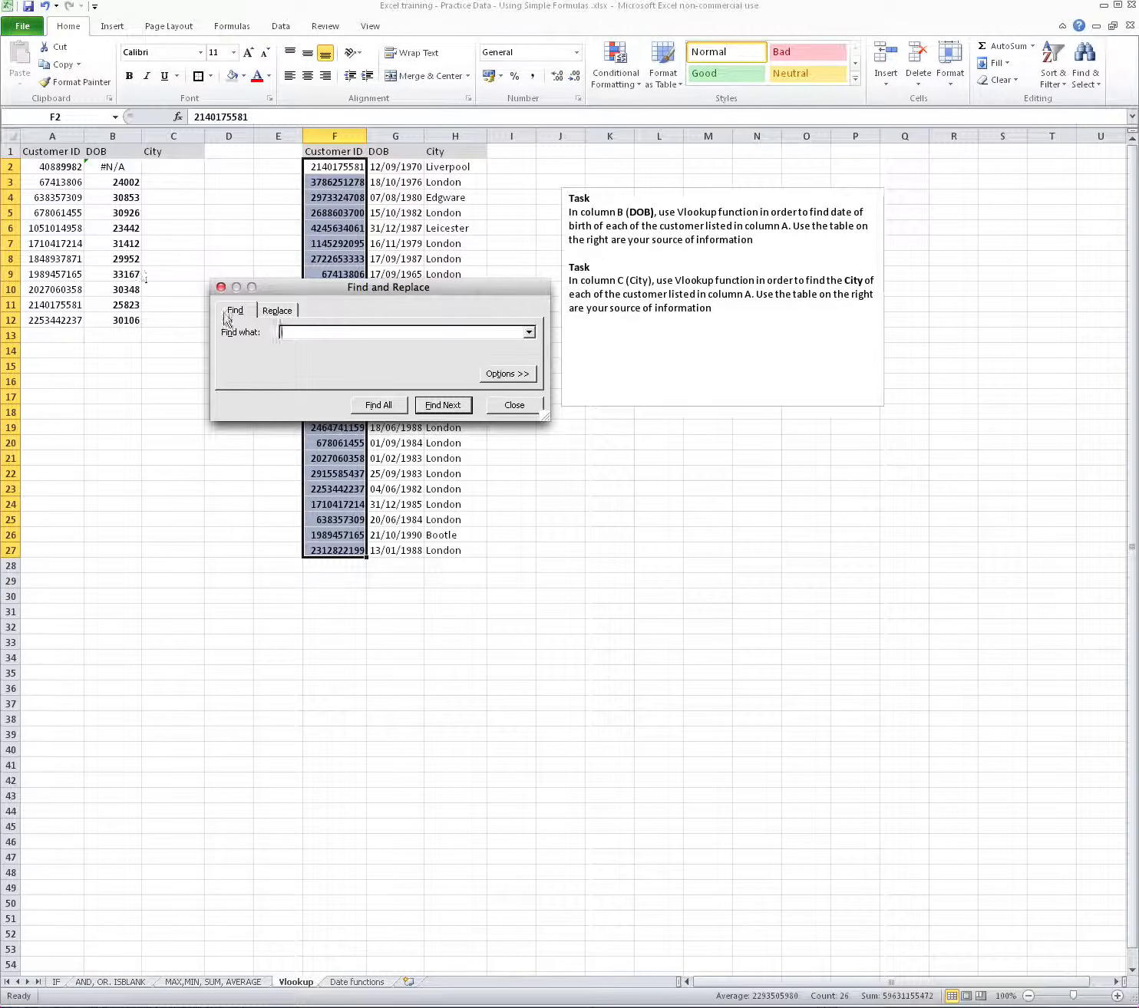
key(Escape)
Step: Search the source table's Customer ID cells F2:F27 for the customer ID copied from A2, and close the search
click(48, 164)
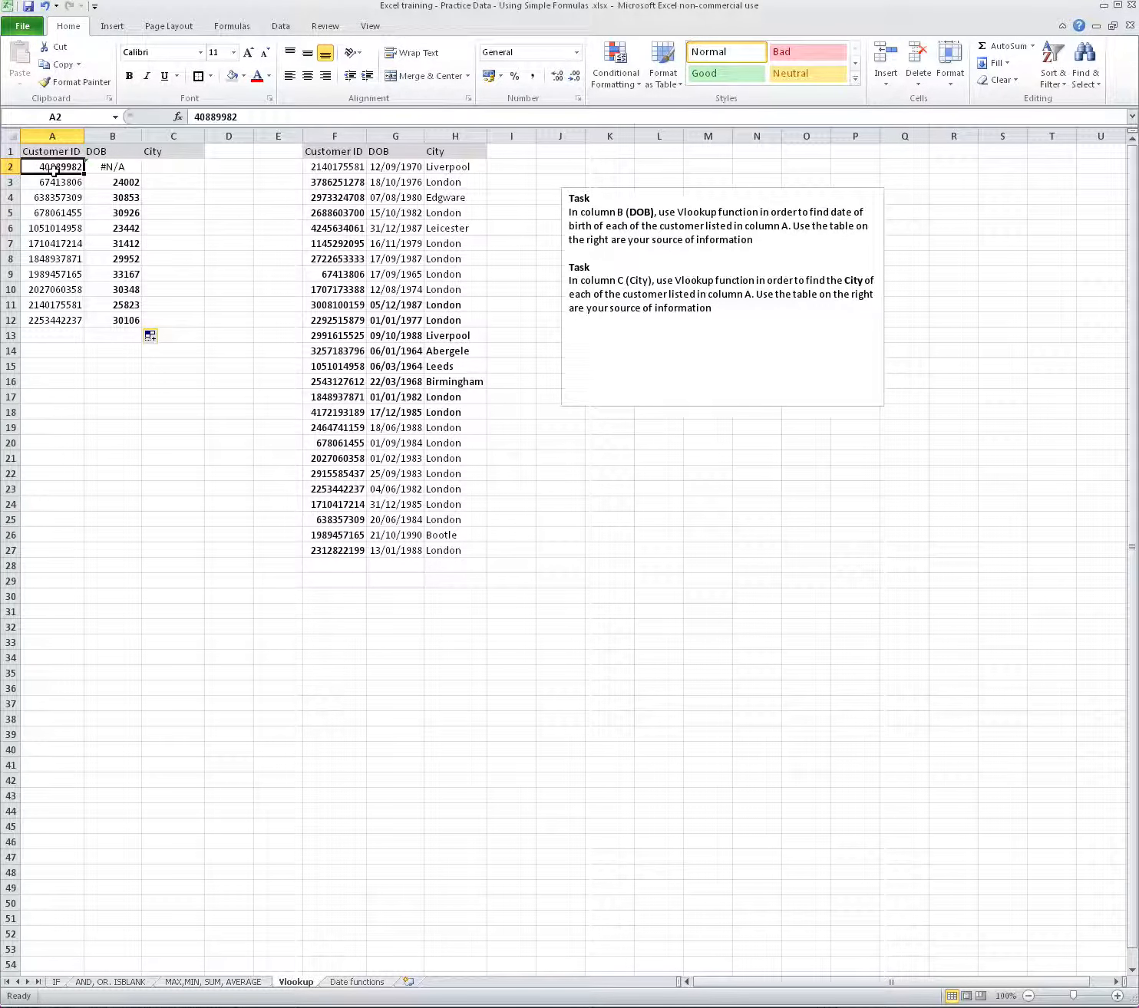
key(ctrl+c)
drag(335, 166, 342, 551)
key(ctrl+f)
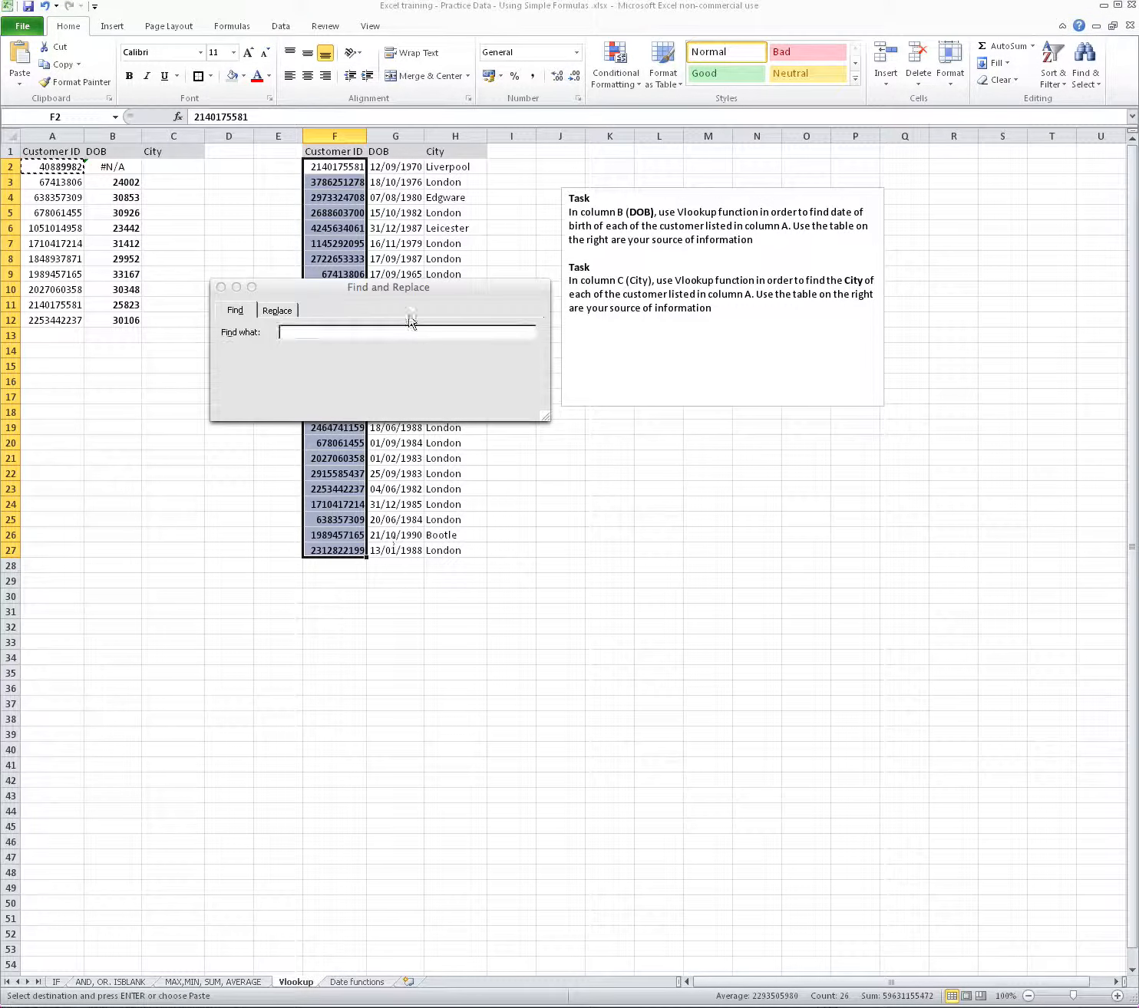
key(ctrl+v)
click(444, 407)
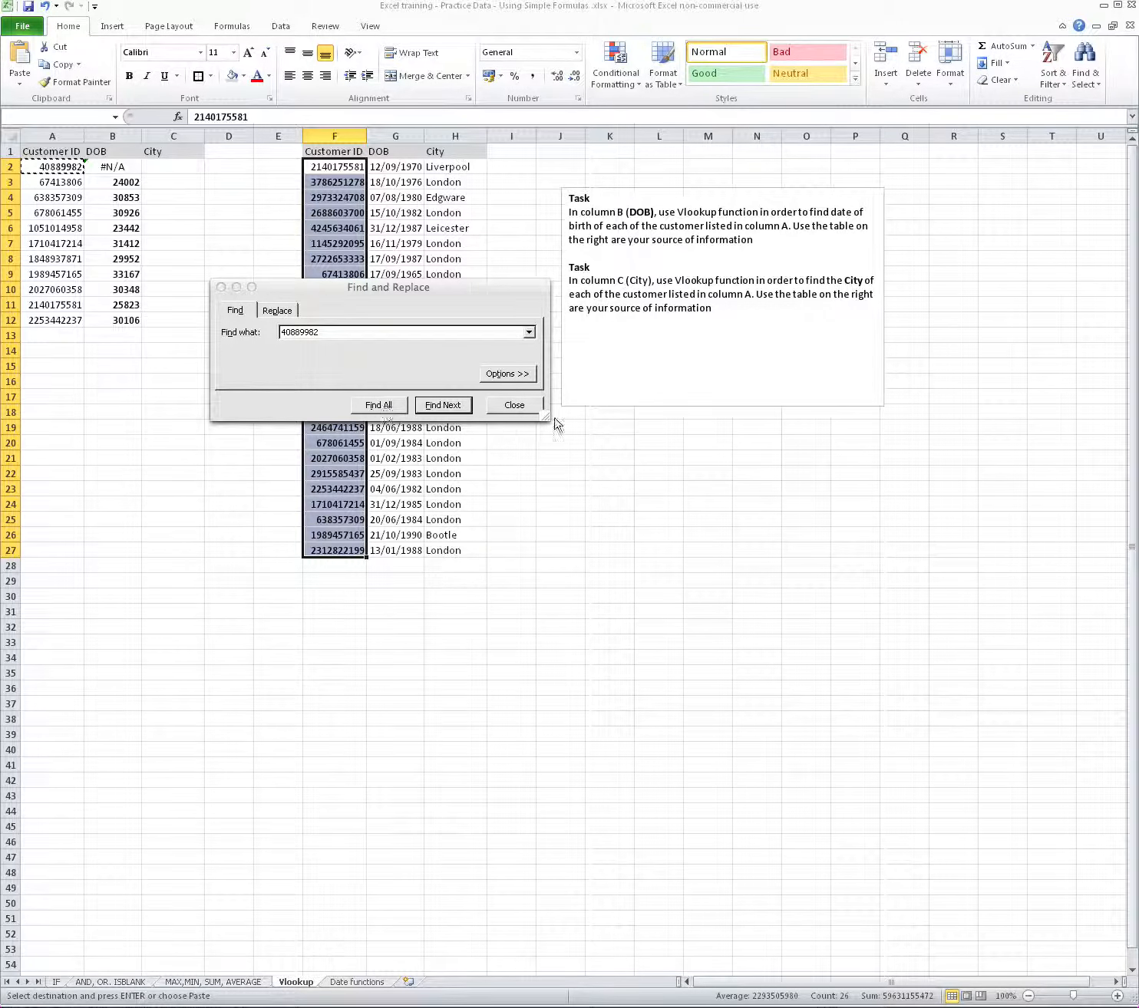
click(594, 412)
click(384, 414)
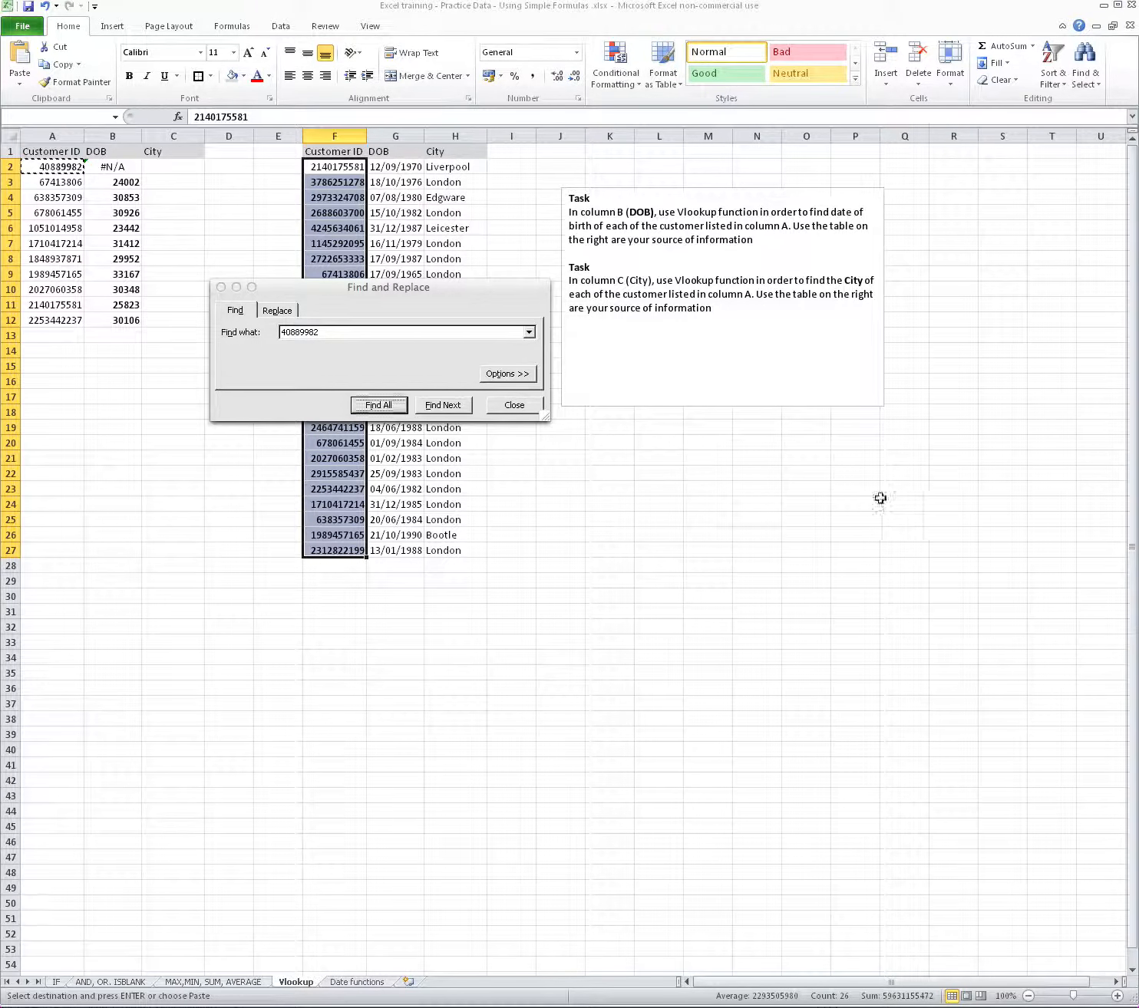
click(515, 405)
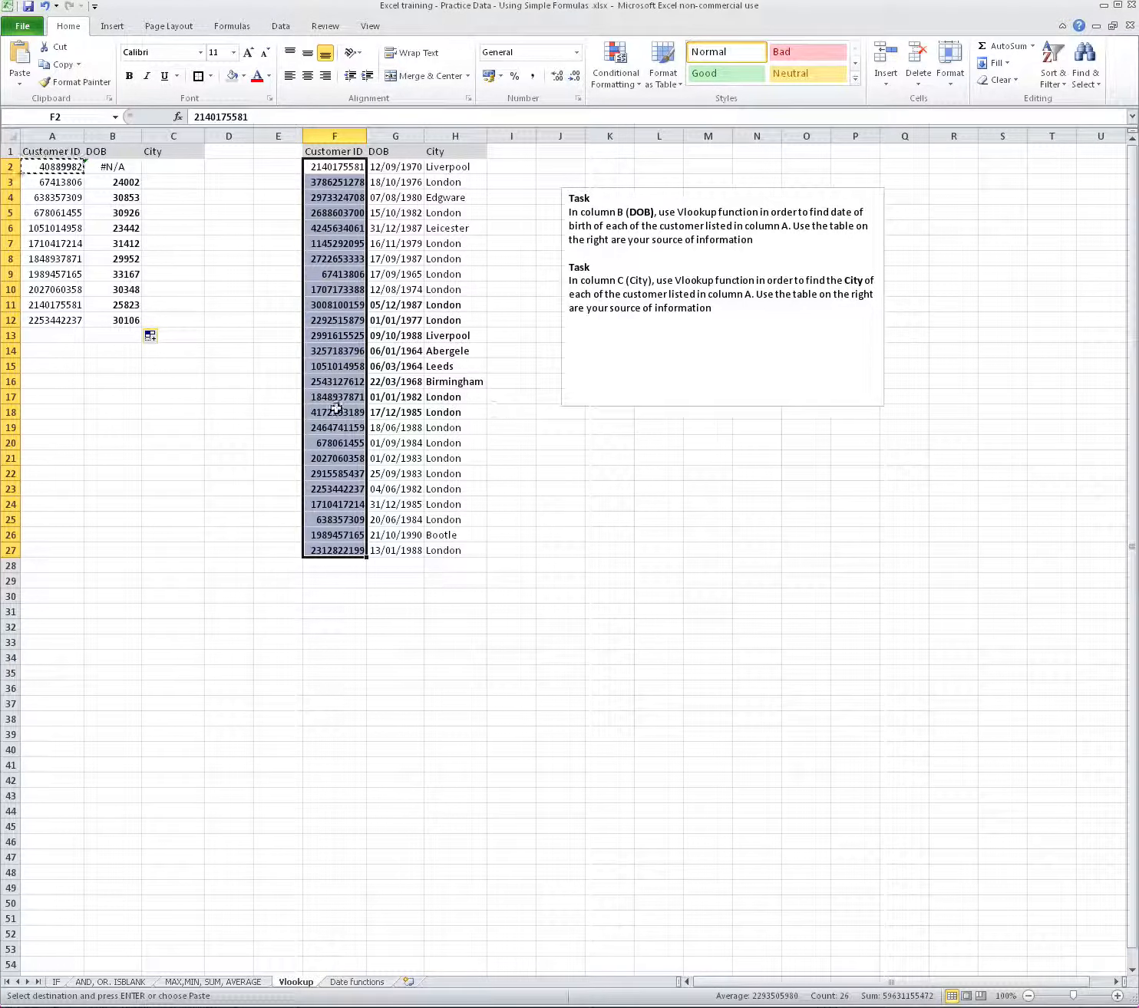
click(372, 422)
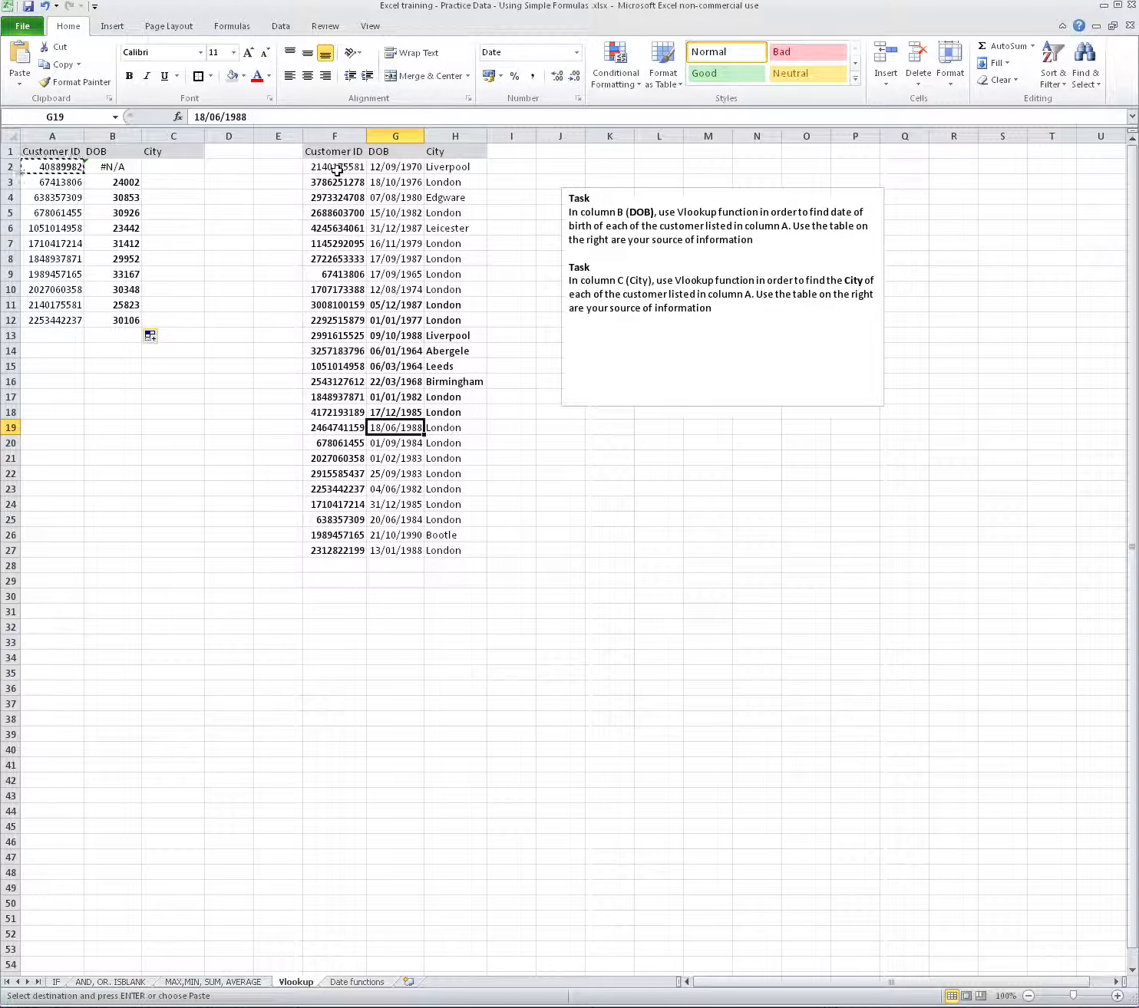
click(123, 197)
click(123, 166)
click(126, 197)
click(123, 259)
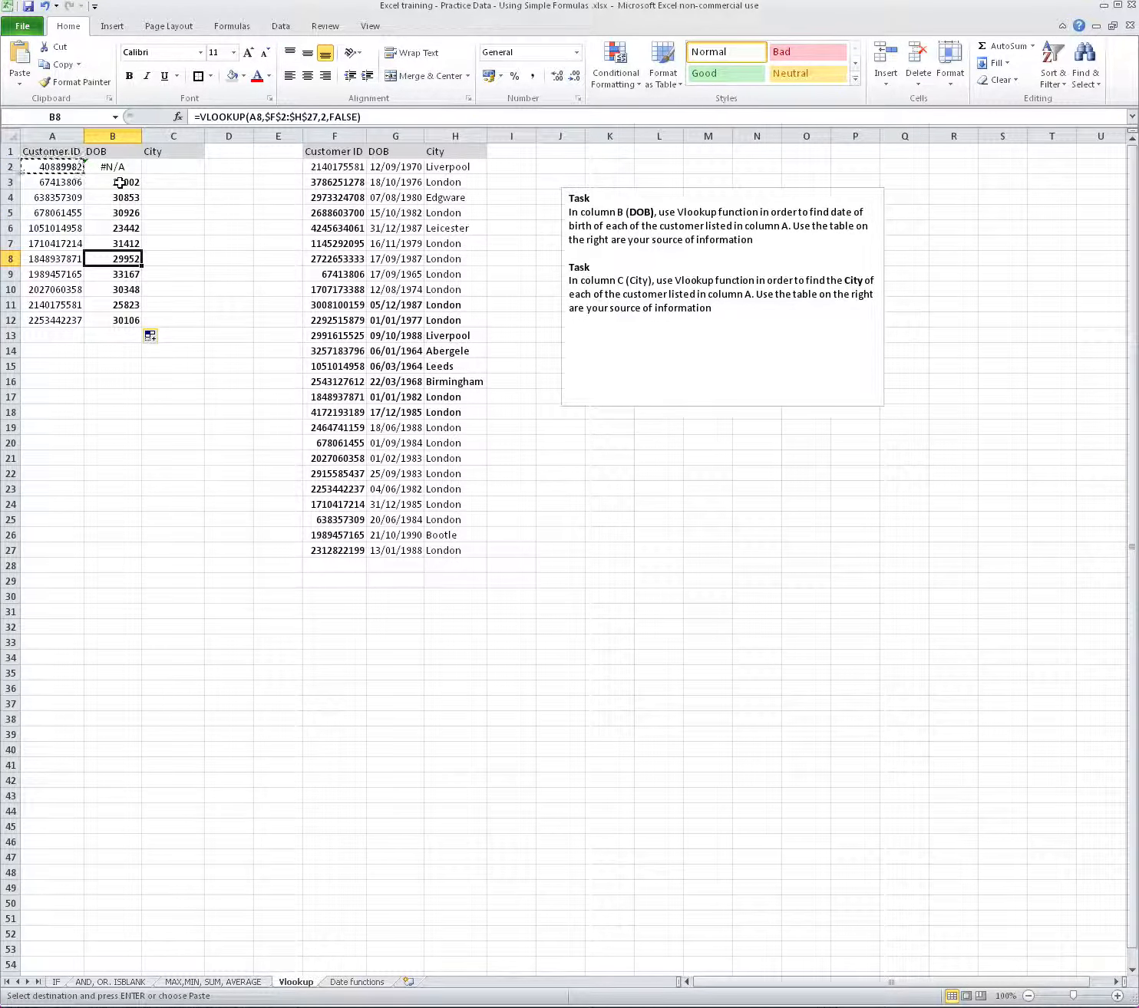
Step: Format the DOB results in B3:B12 as Short Date
drag(121, 184, 120, 321)
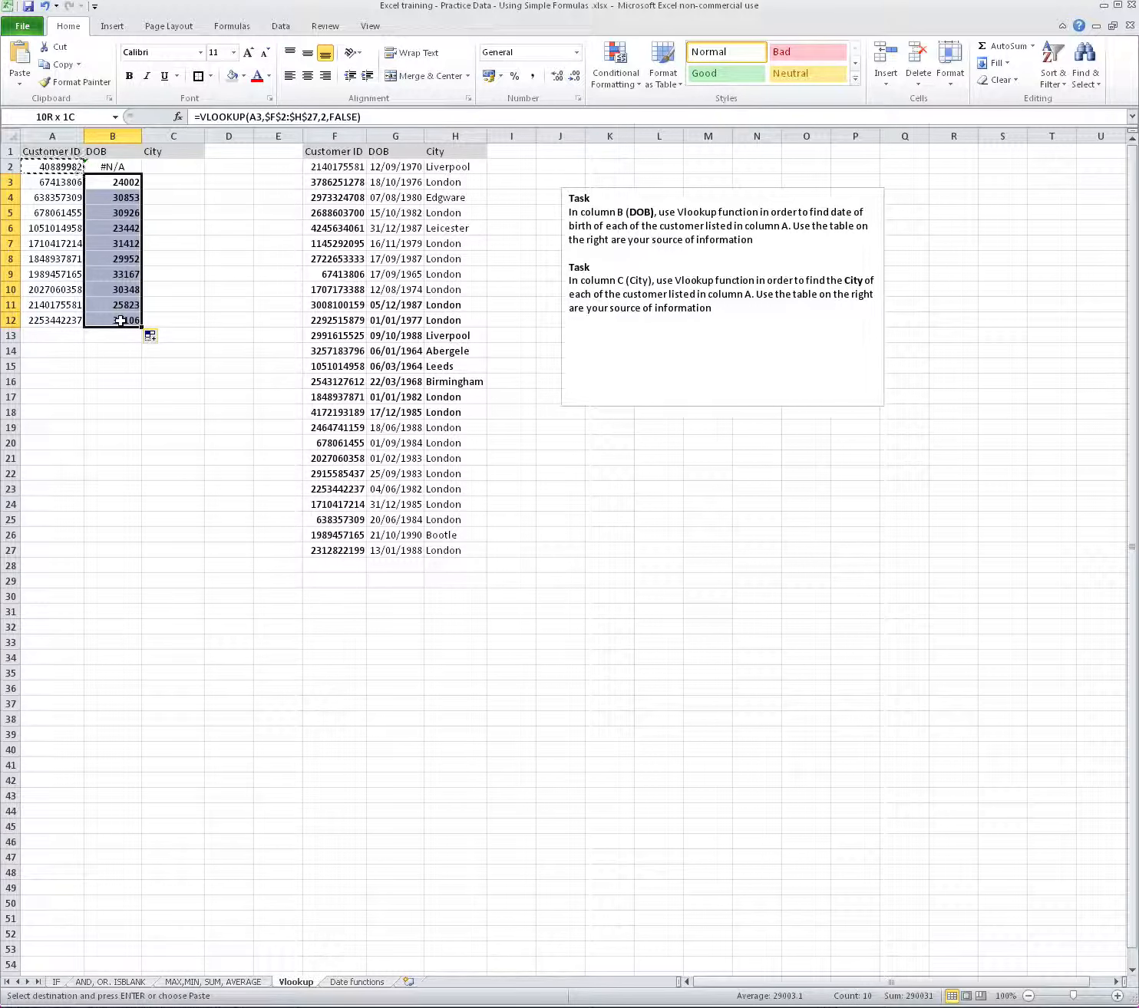
click(198, 244)
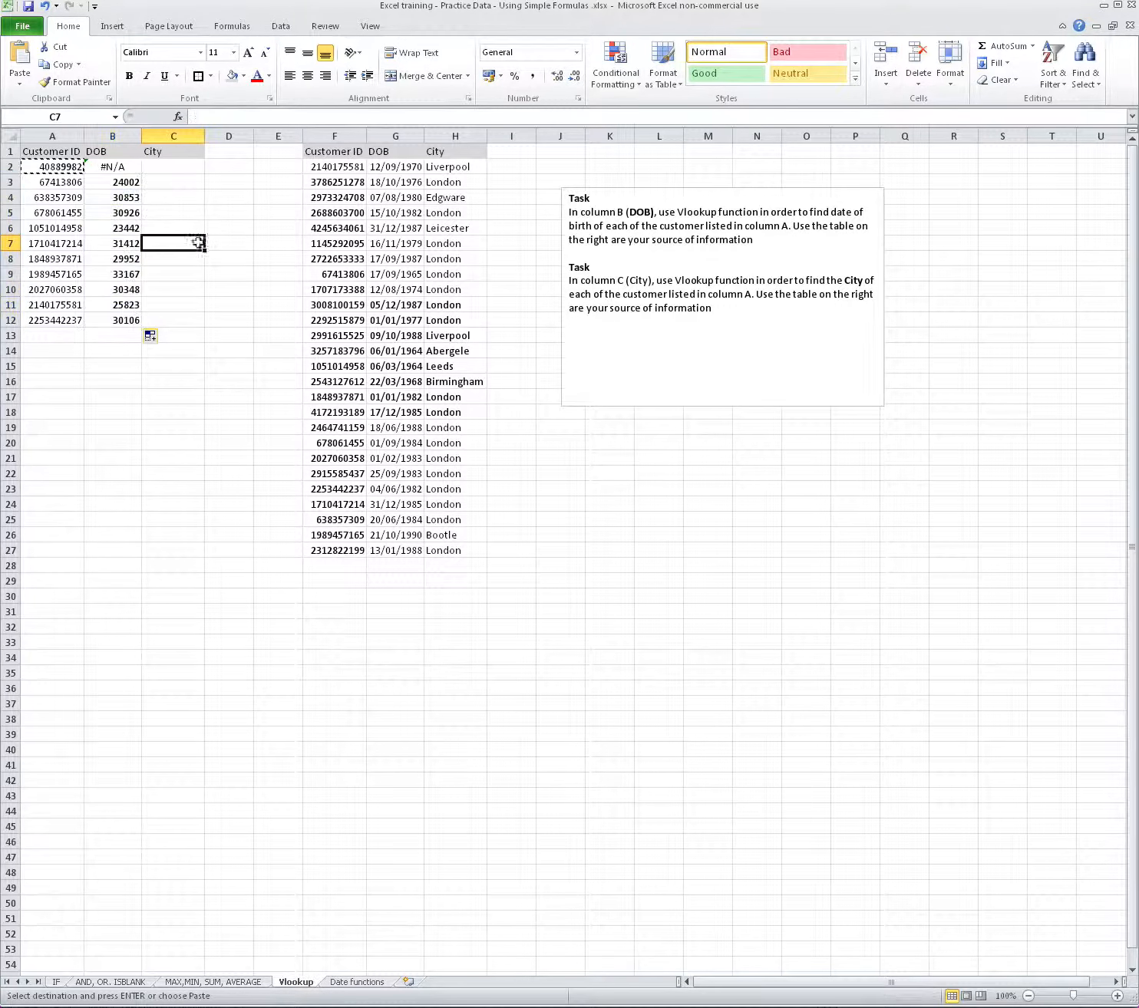
drag(120, 184, 120, 321)
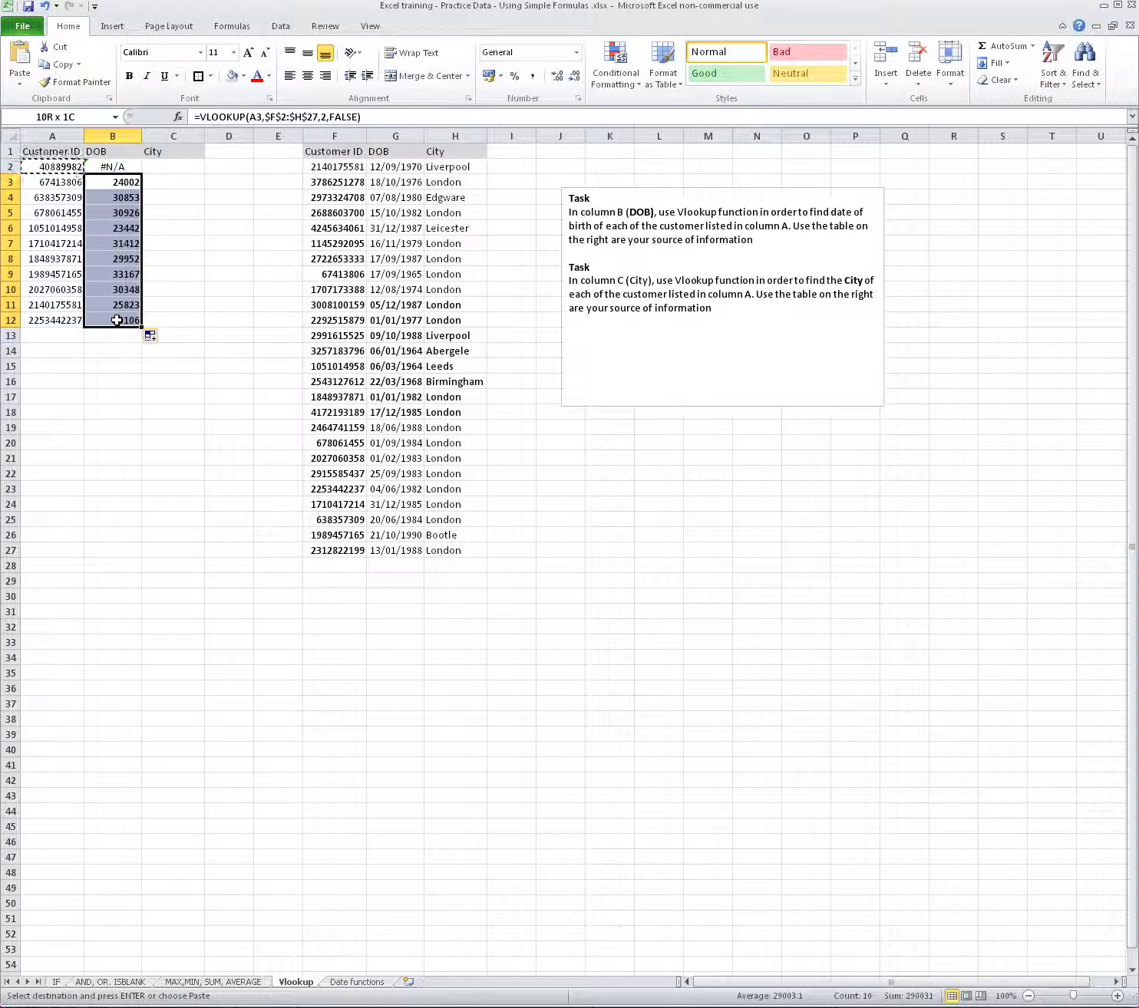
click(575, 52)
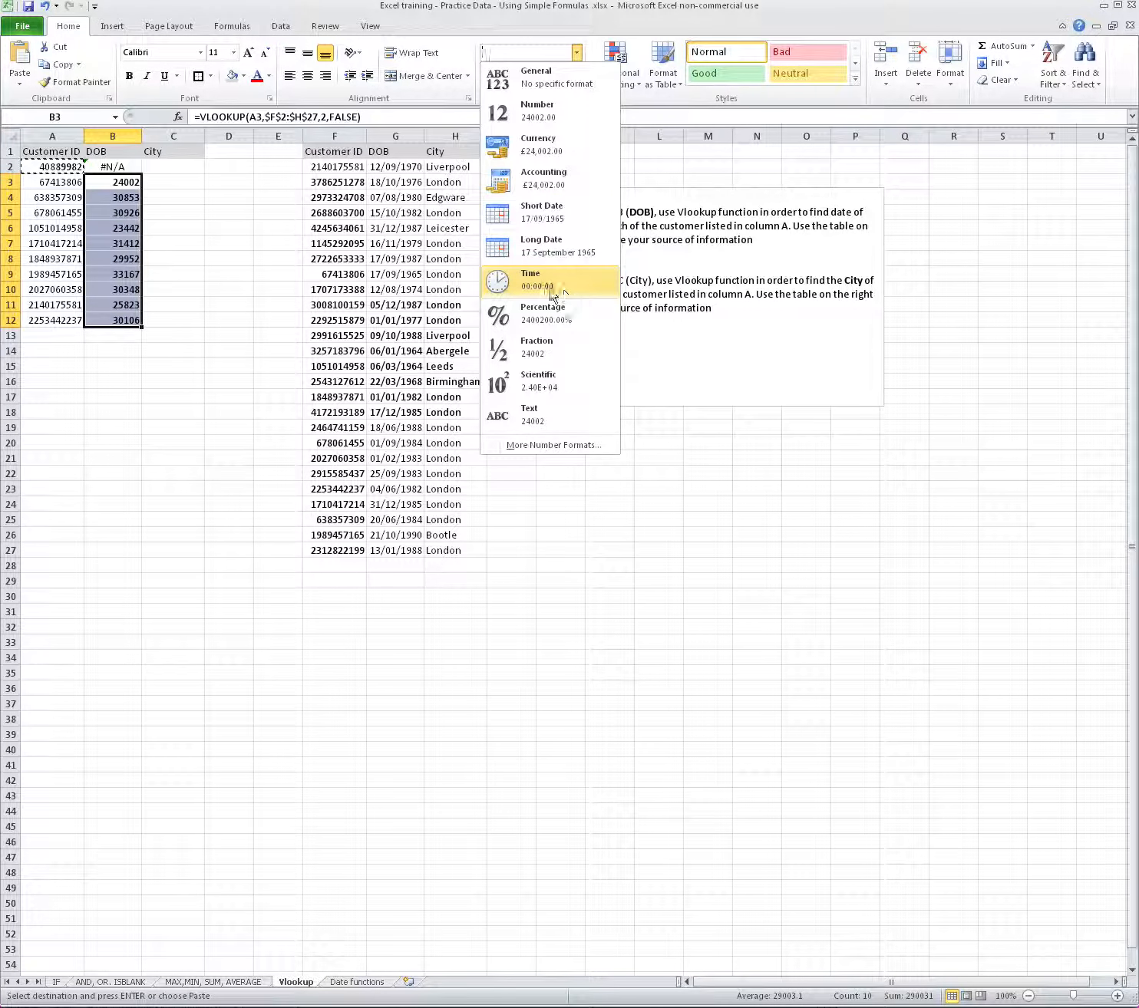
click(565, 215)
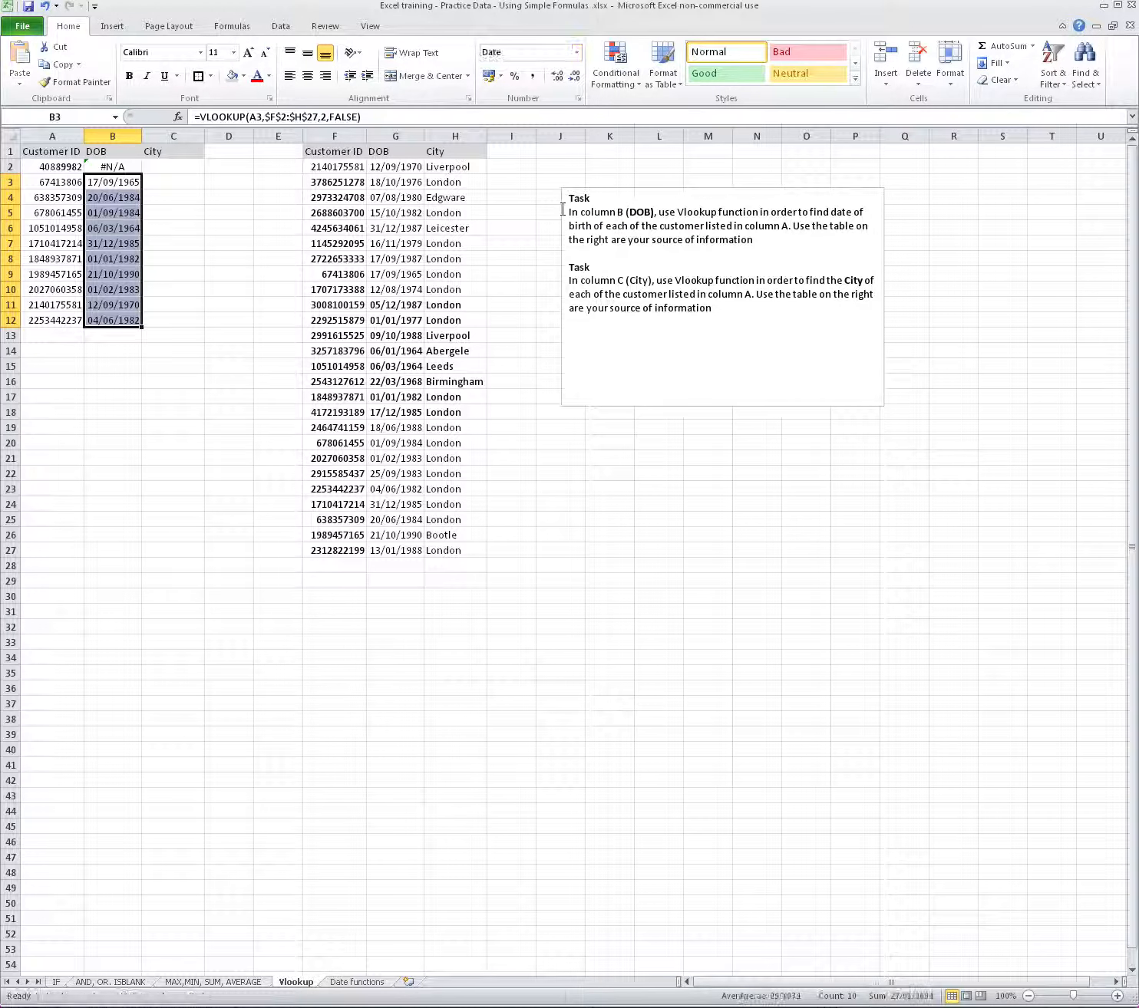
click(175, 242)
click(111, 181)
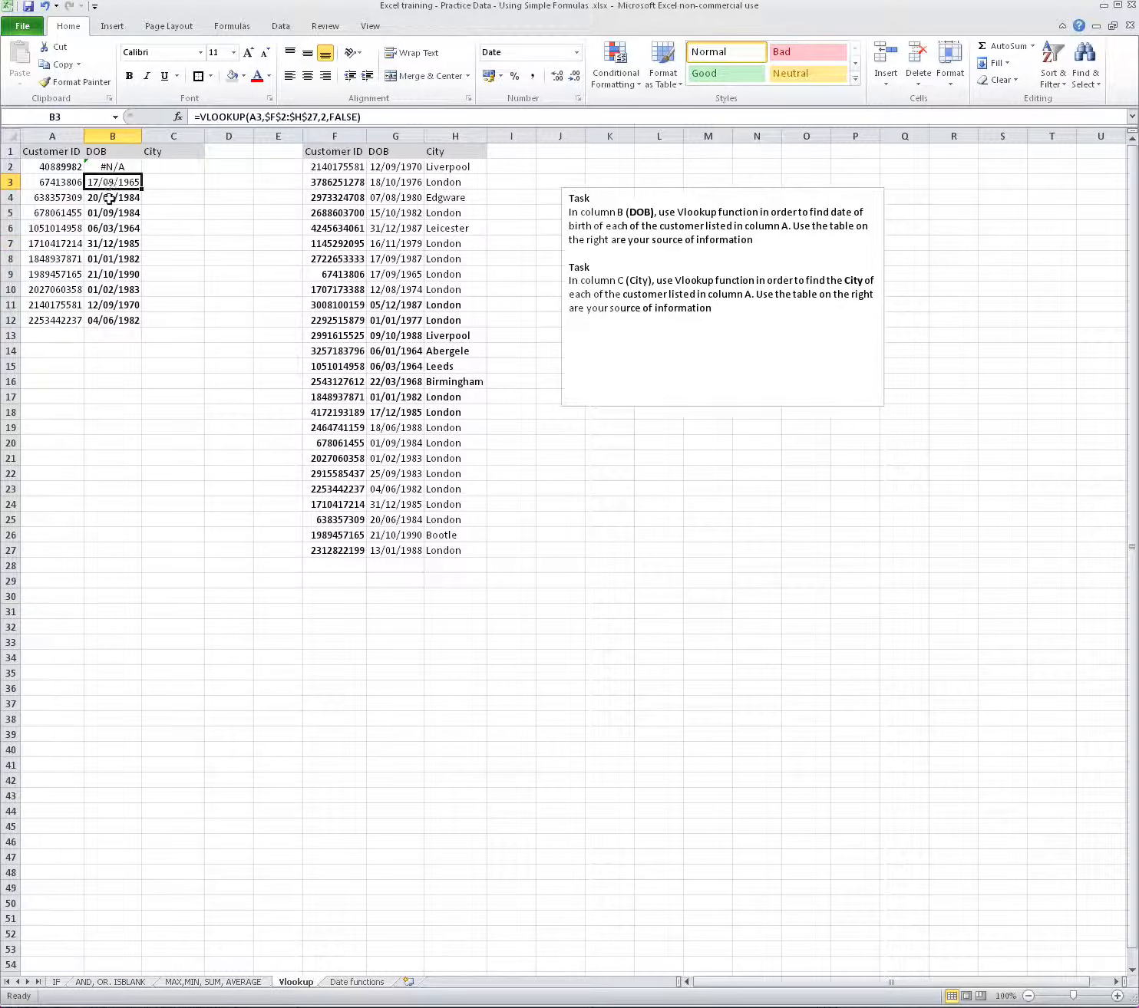
Step: Start a VLOOKUP formula in C2 with A2 as the lookup value and F2:H27 as the table array
click(160, 169)
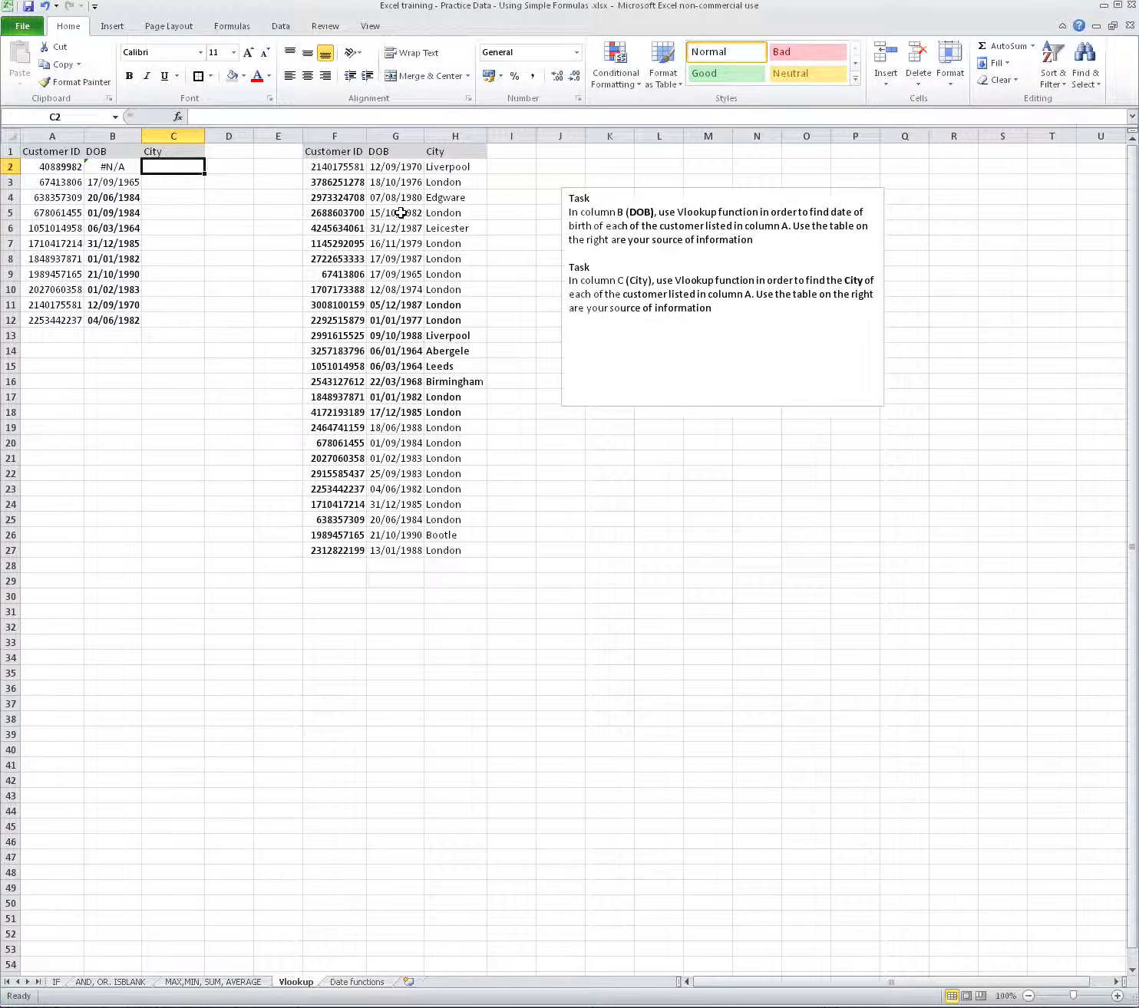
text(=)
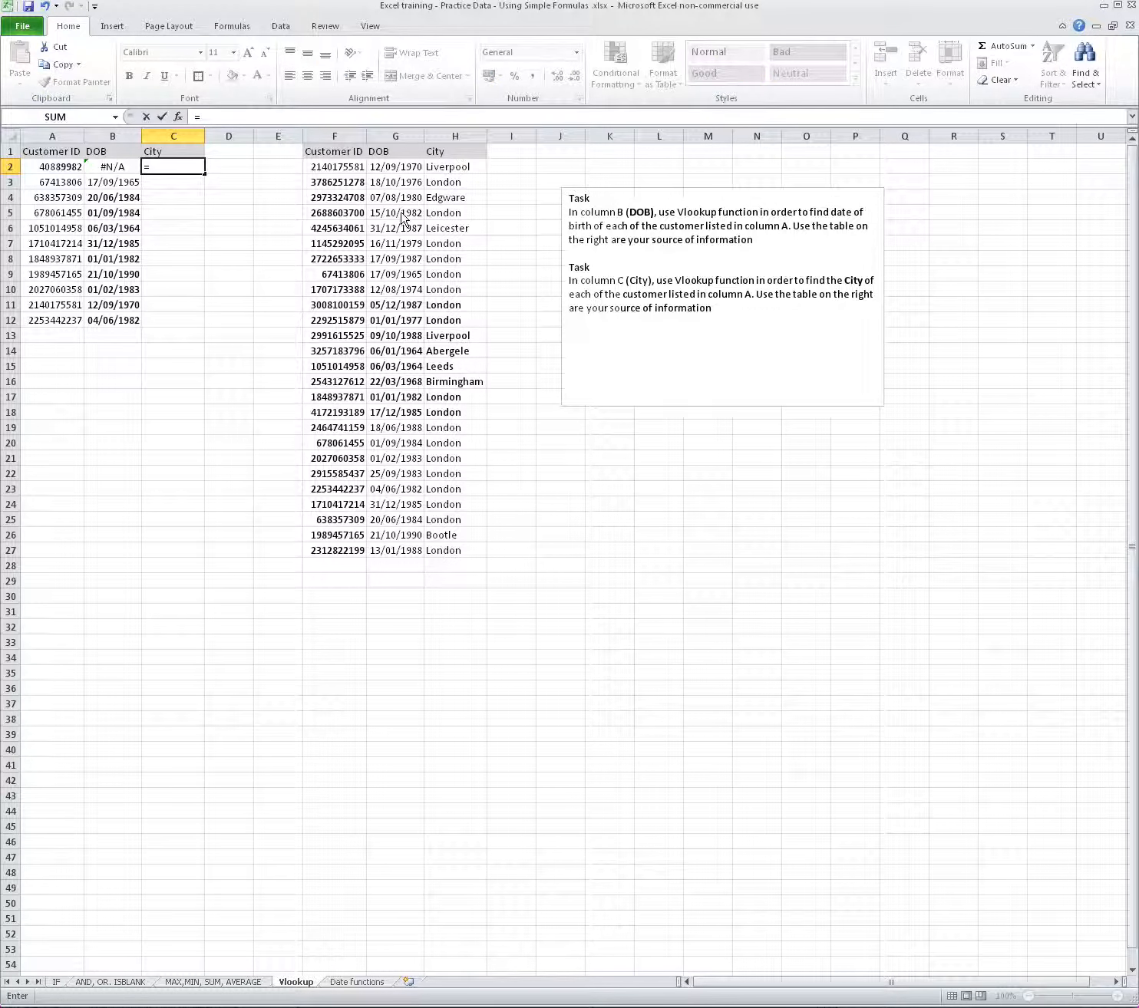
text(vlo)
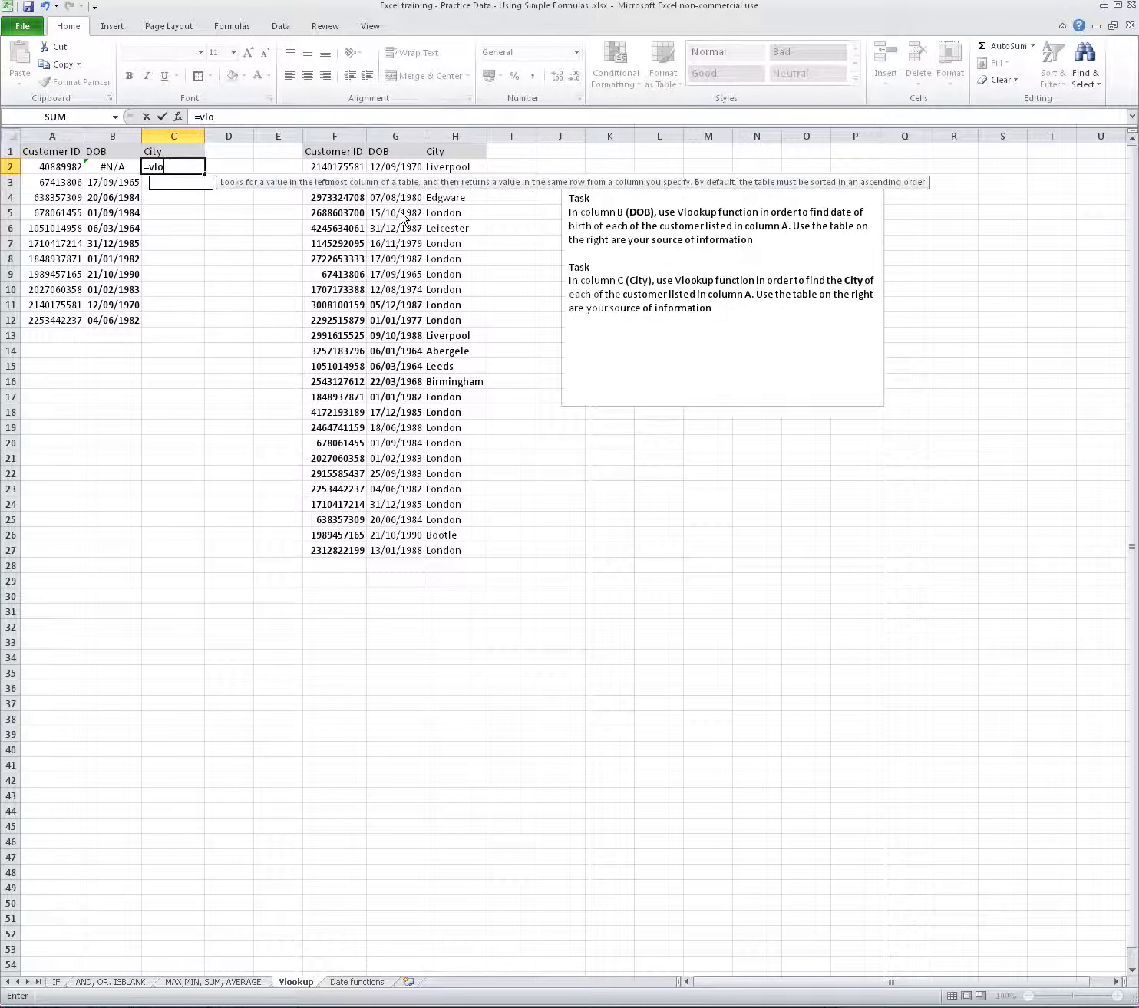
text(okup()
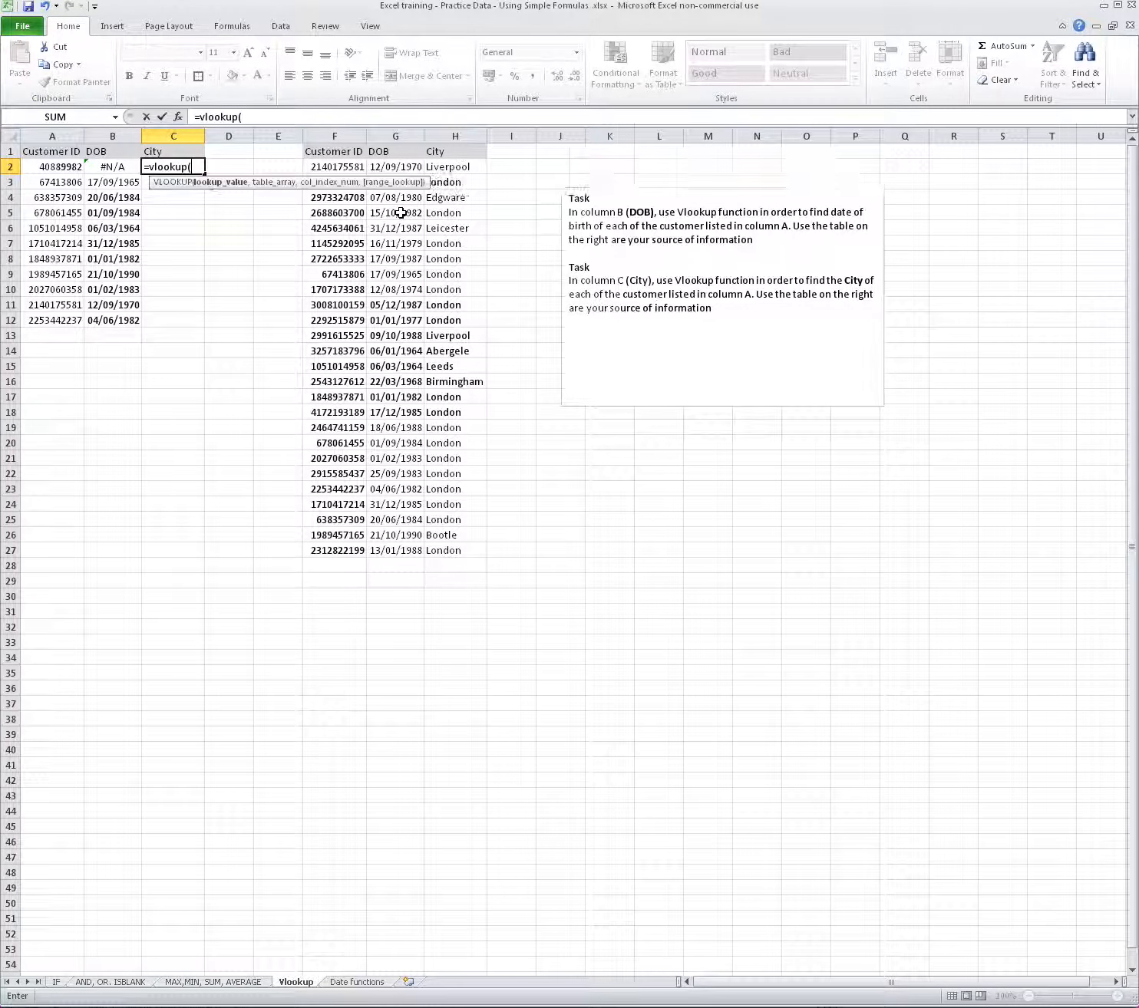
click(56, 168)
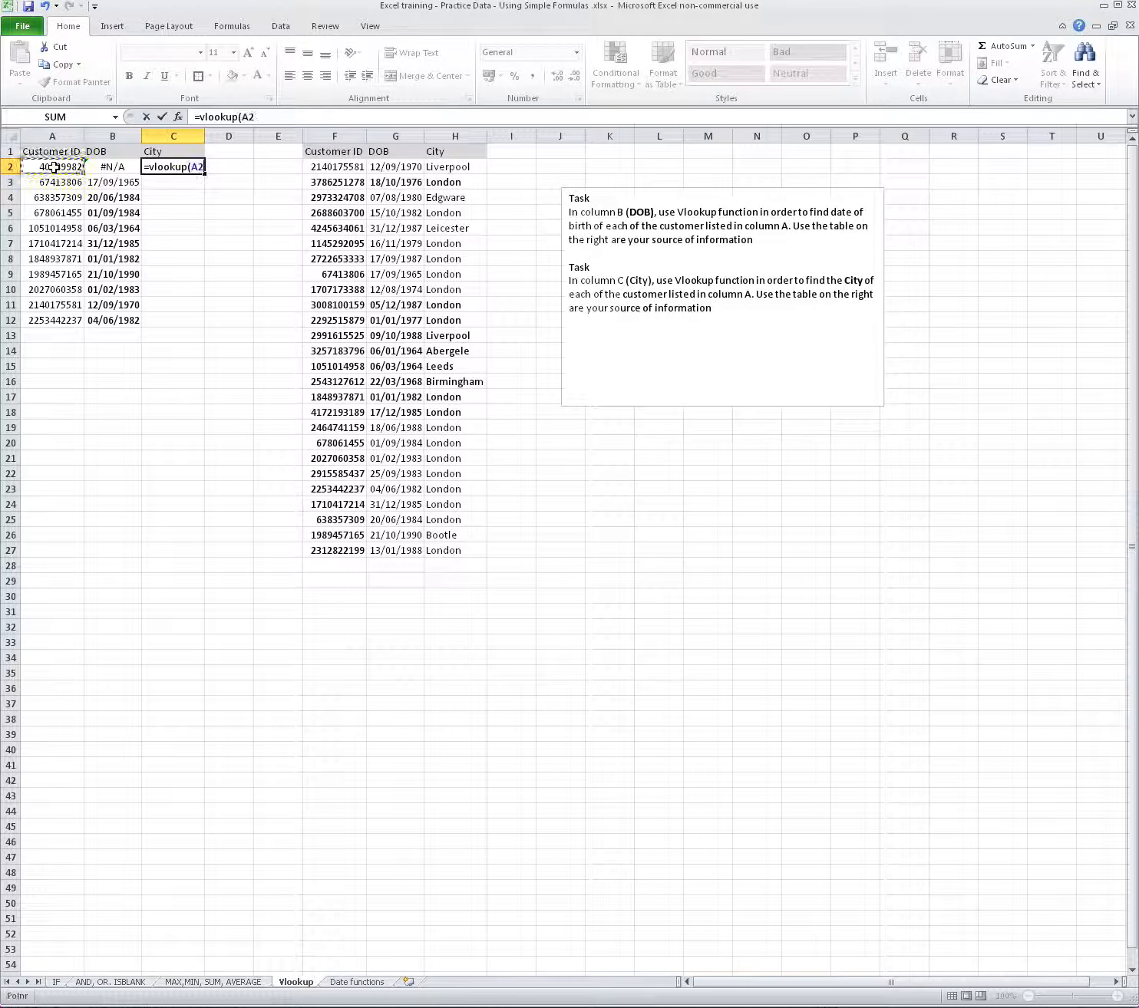
text(,)
drag(315, 168, 455, 397)
drag(445, 464, 455, 554)
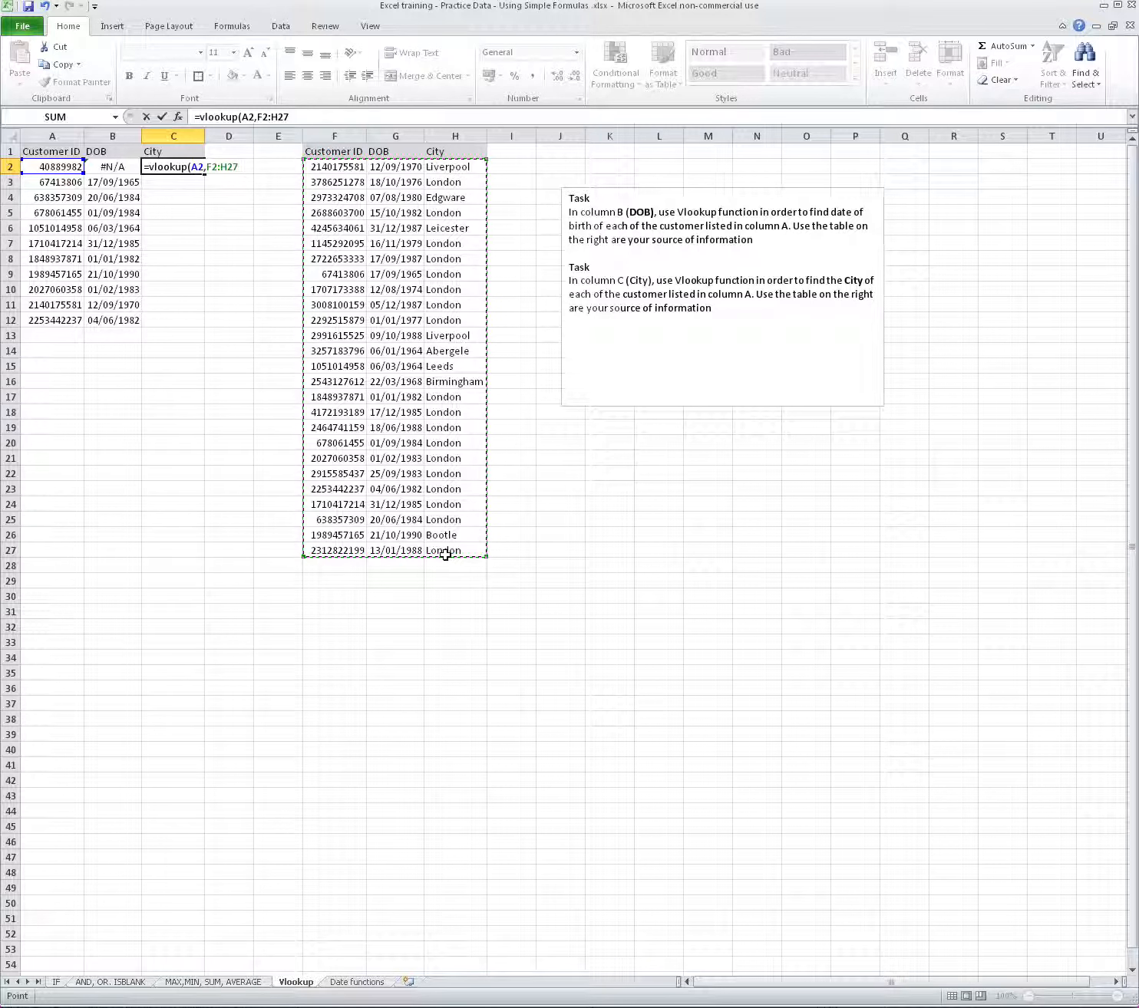
Step: Lock the table array's rows as F$2:H$27, complete the C2 formula with column index 3 and FALSE, and enter it
click(313, 121)
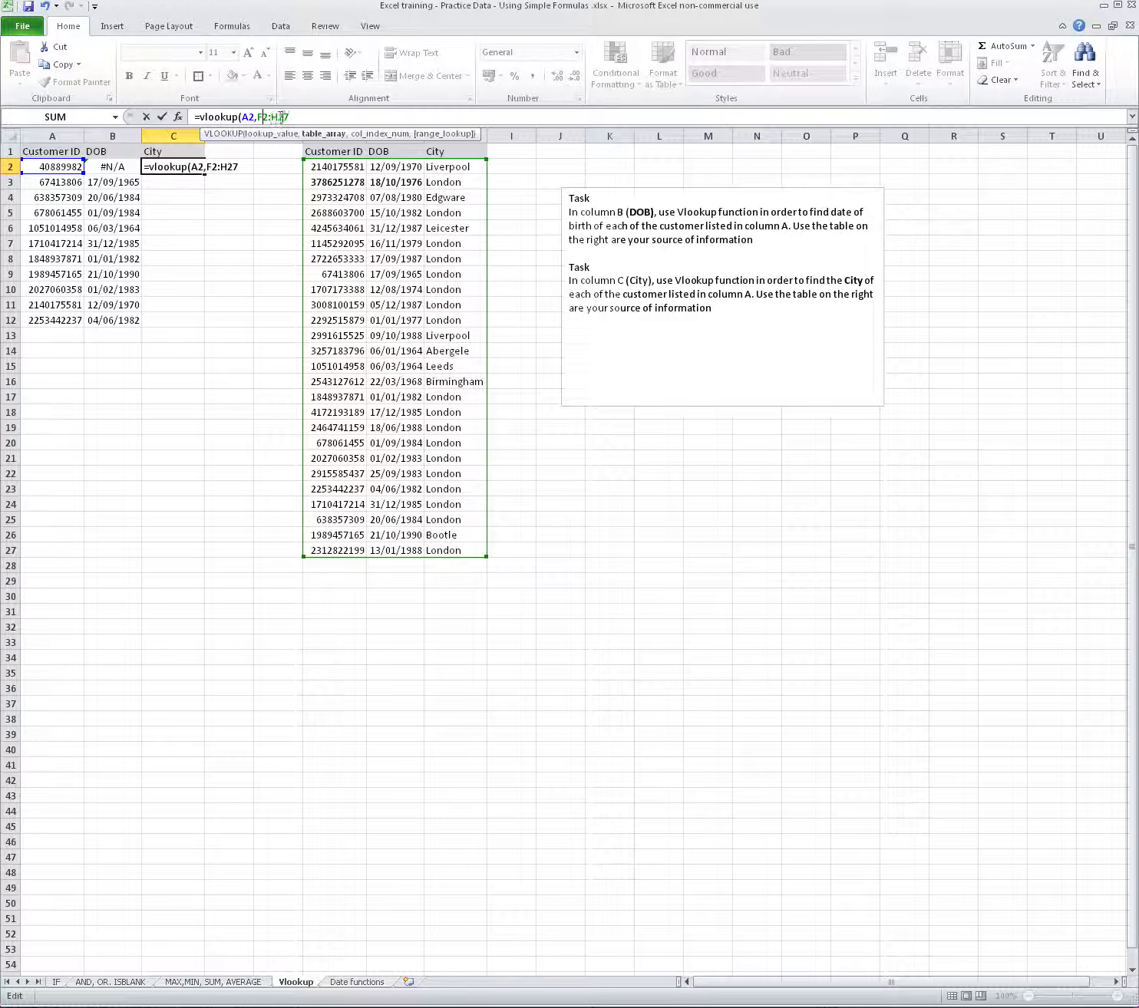
text($)
click(282, 117)
text($27)
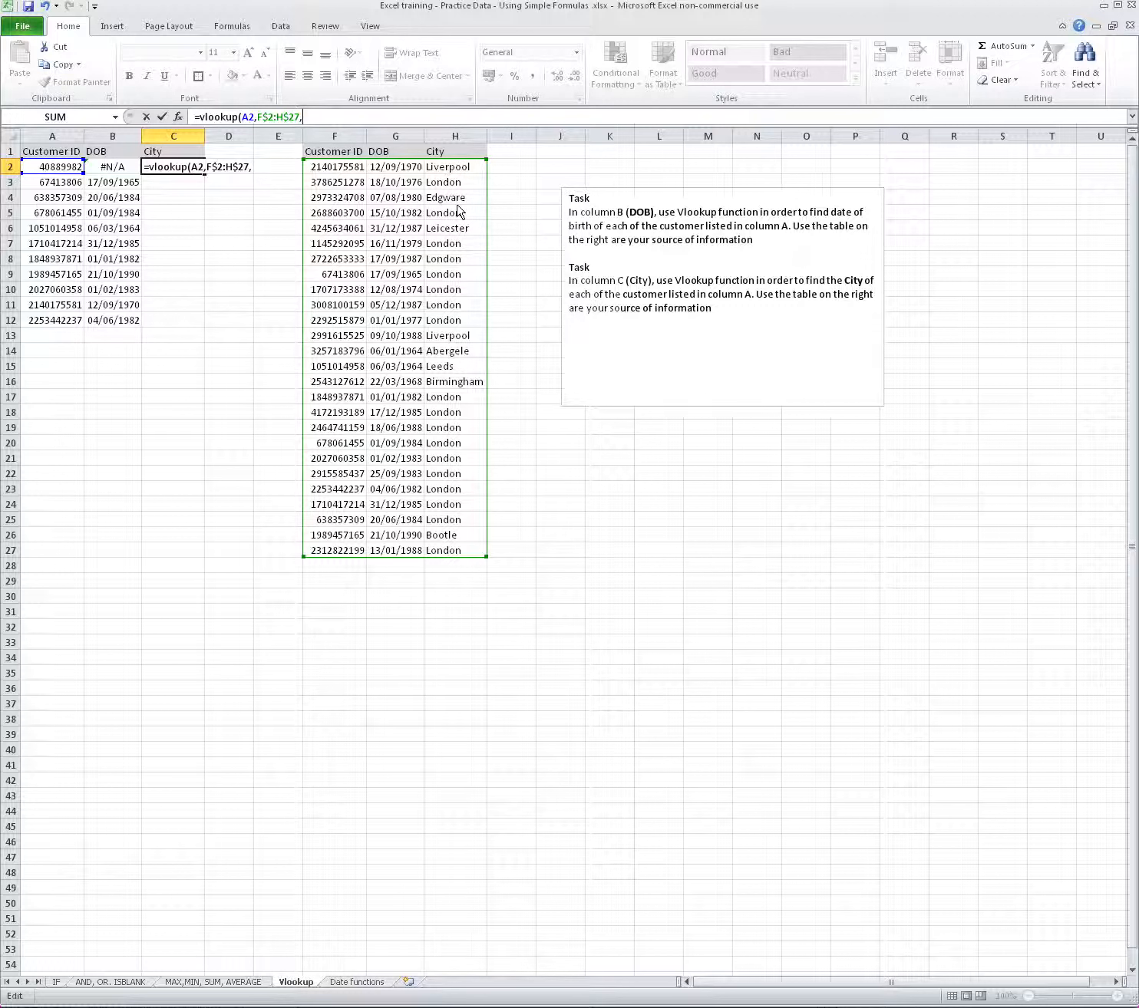
text(,false))
key(ctrl+Return)
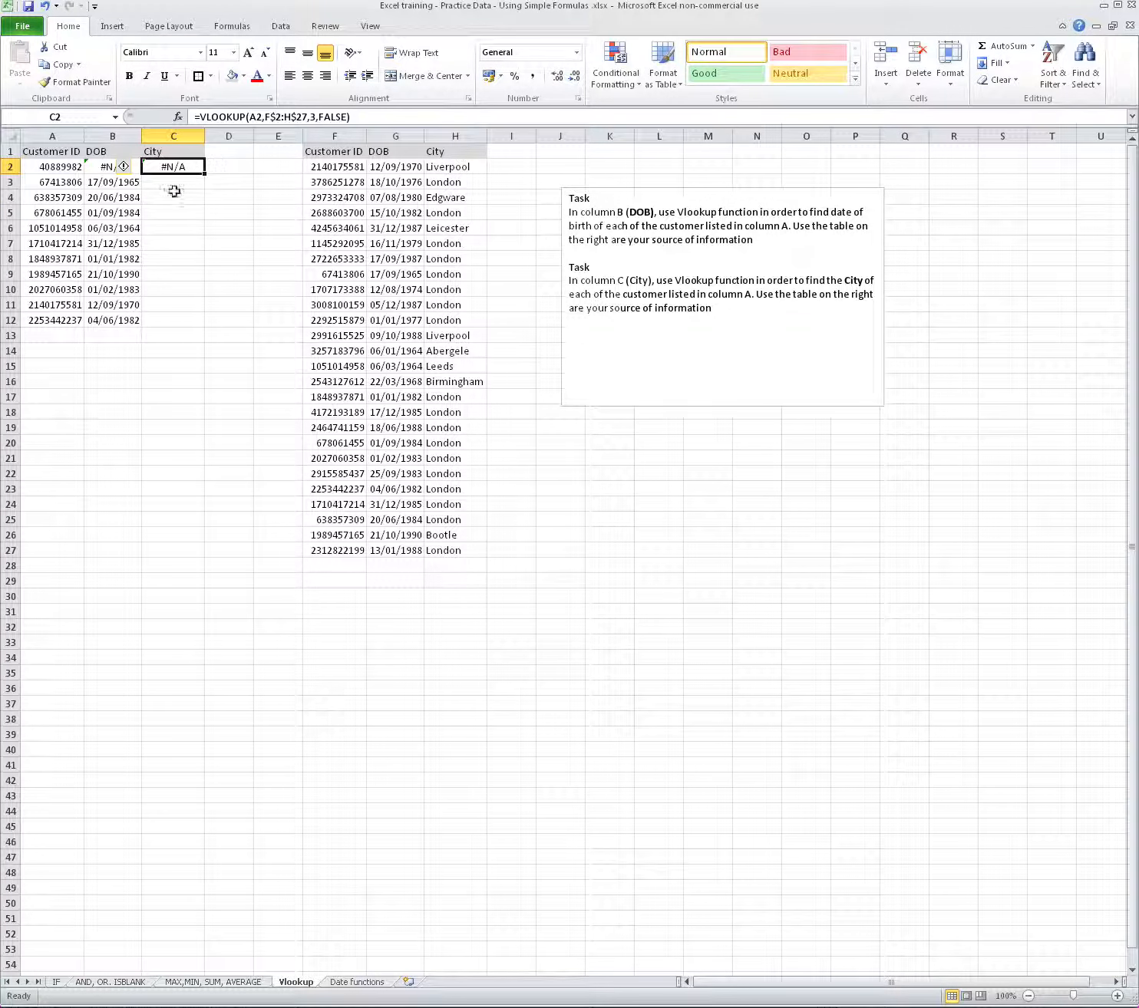
Step: Fill the VLOOKUP formula from C2 down the City column to C12
double_click(204, 173)
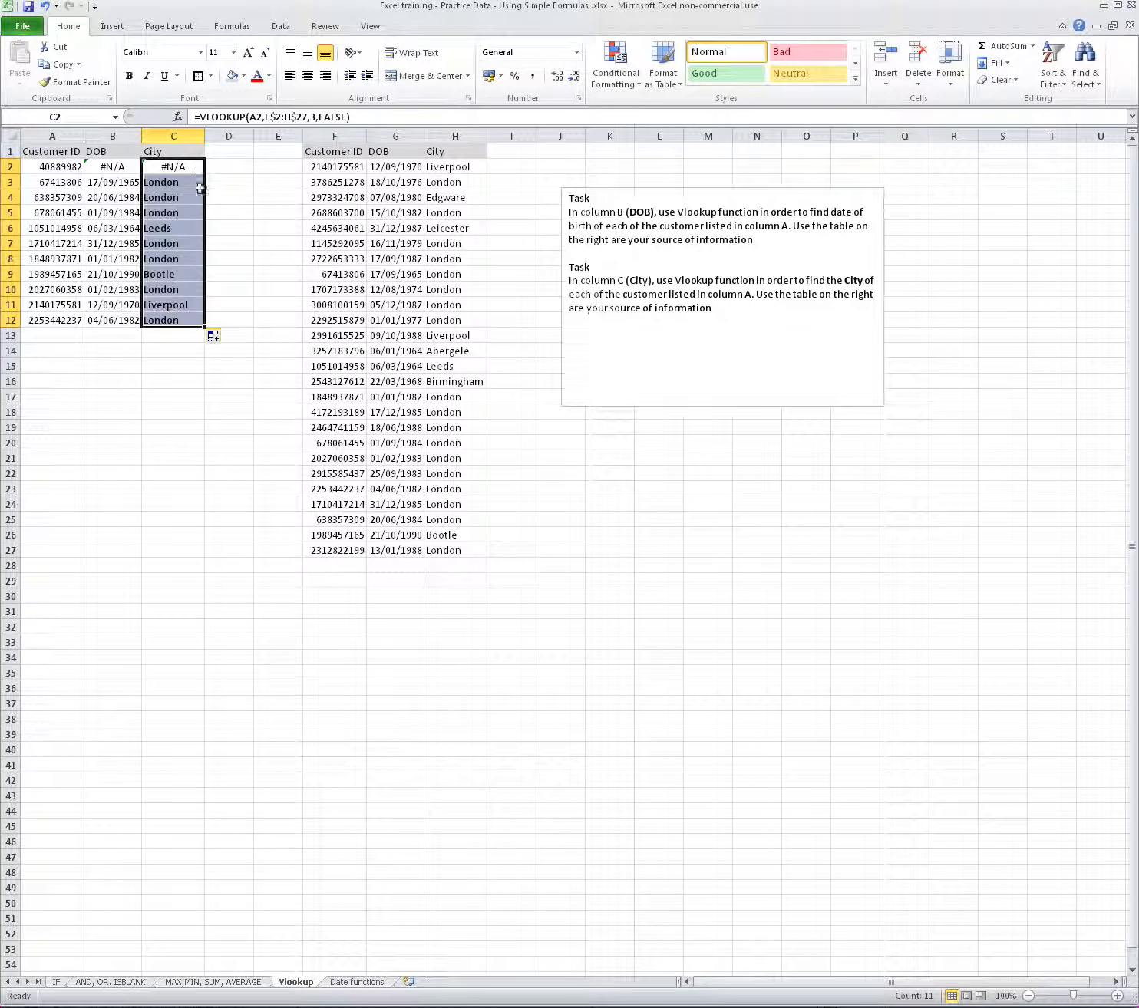
click(190, 226)
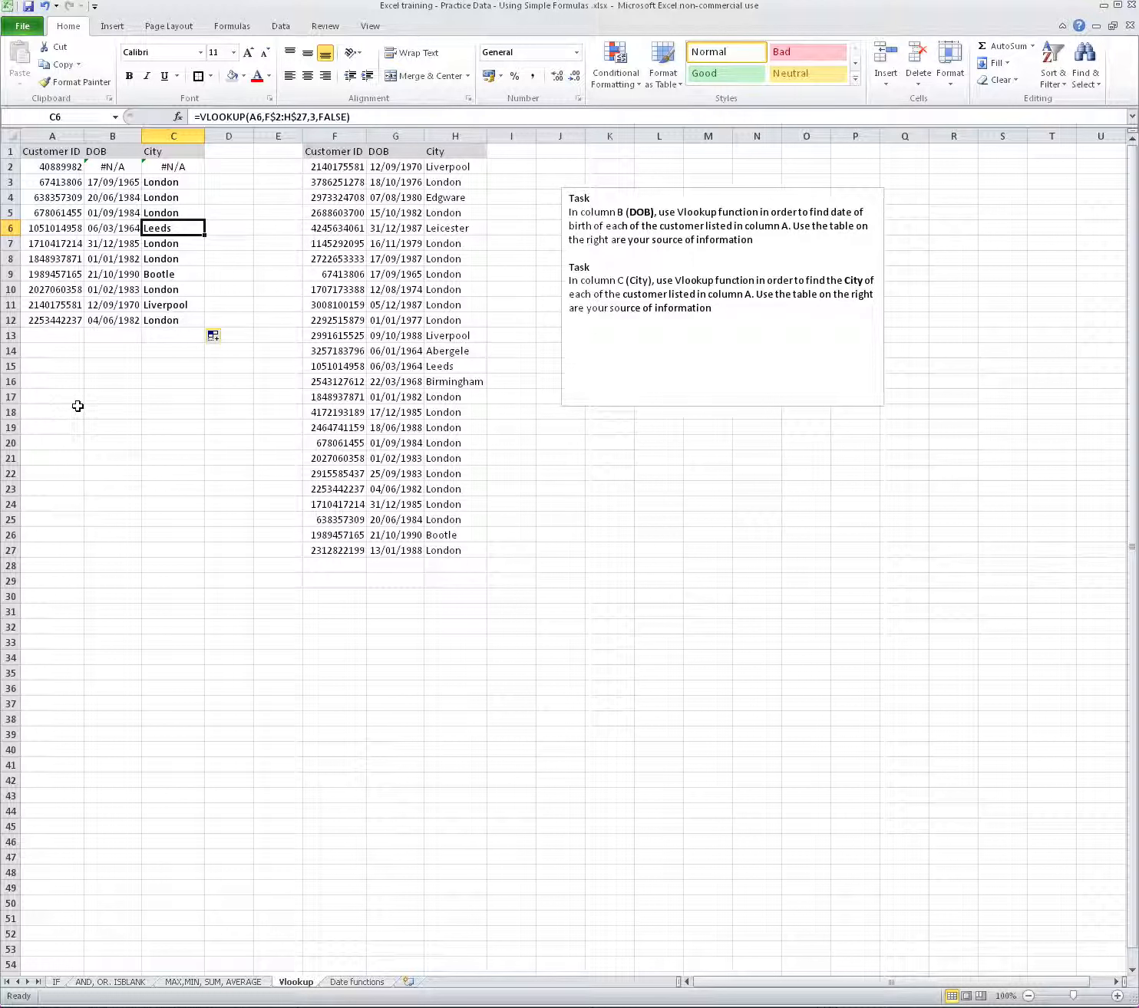
Step: Examine the arguments of the VLOOKUP formula in B5, and leave the cell with the formula as it is
click(111, 211)
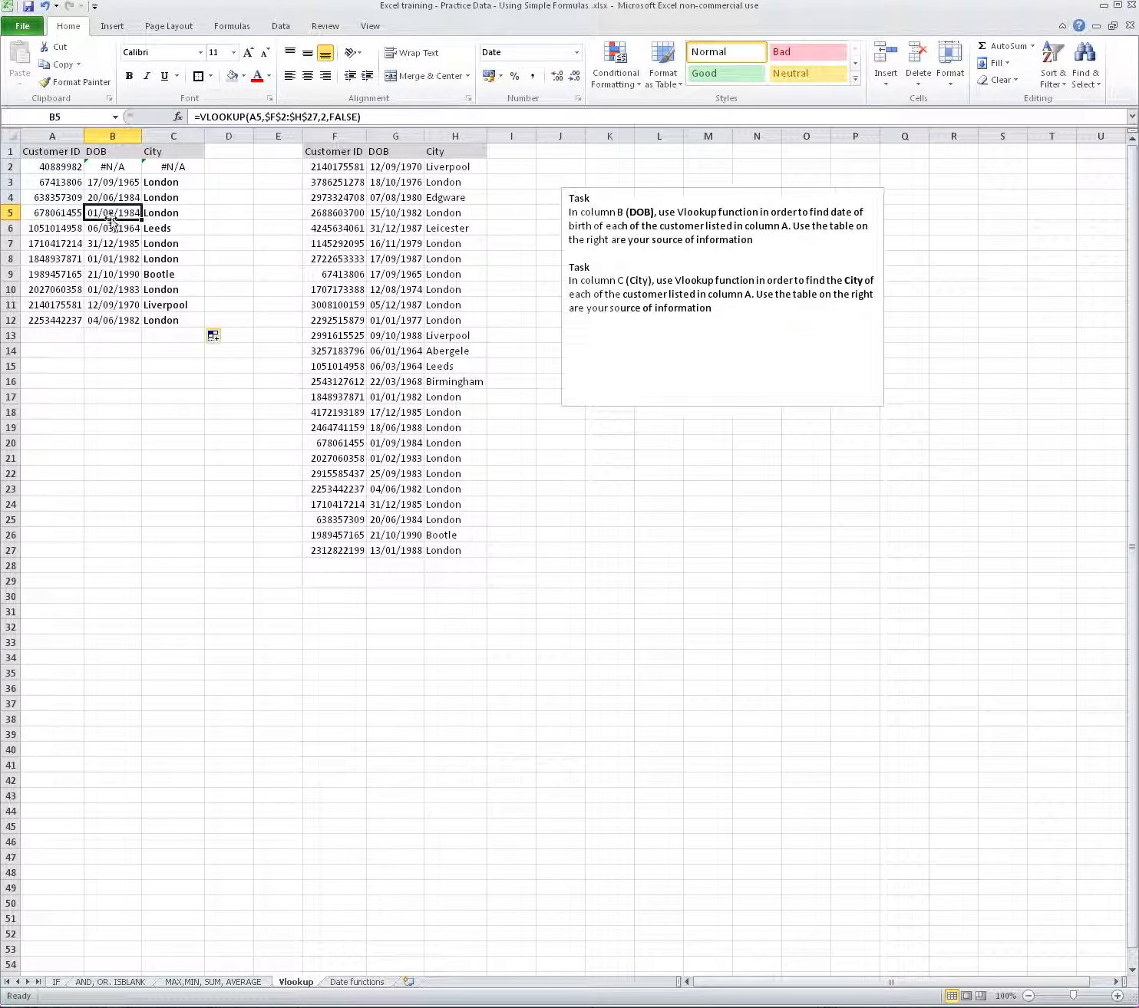
click(263, 117)
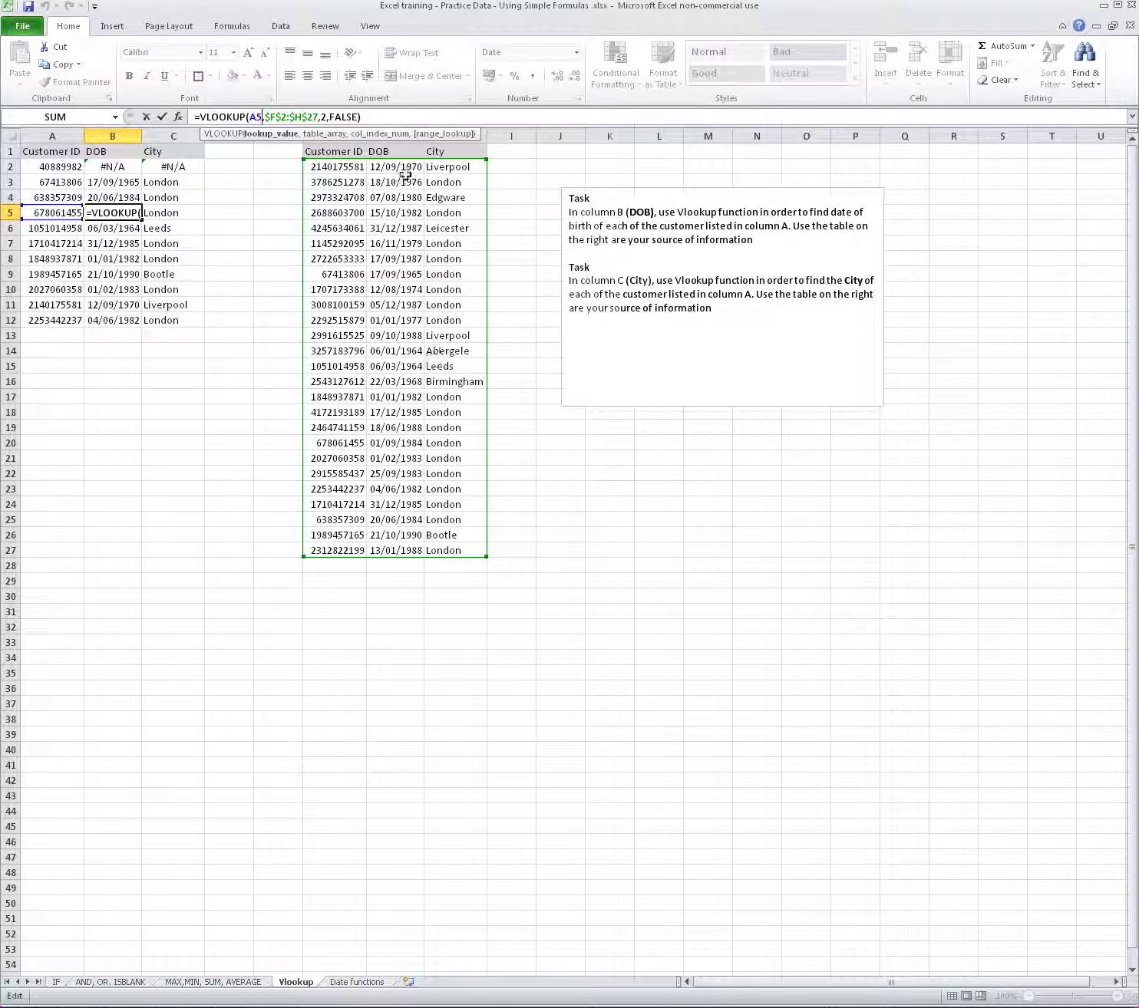
click(383, 117)
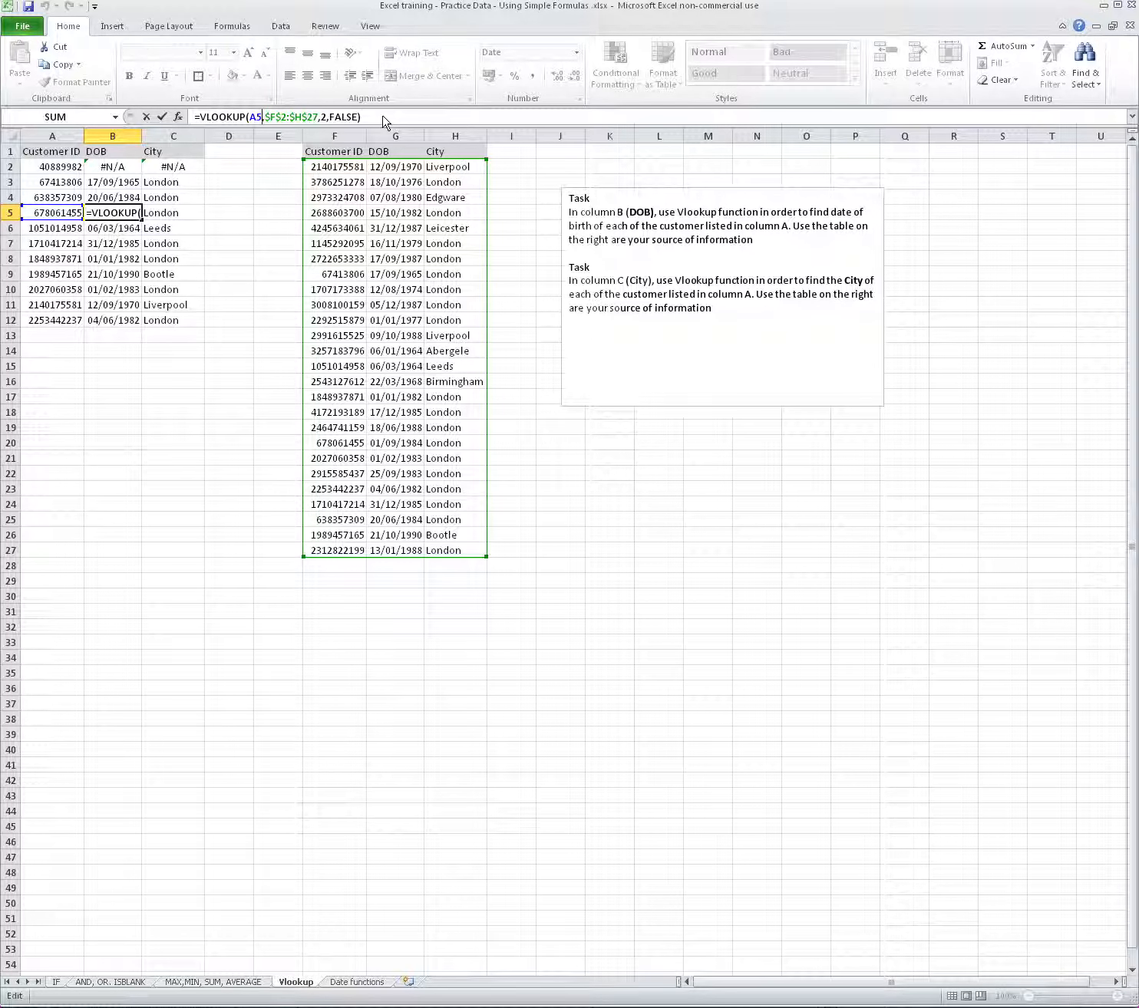
key(Return)
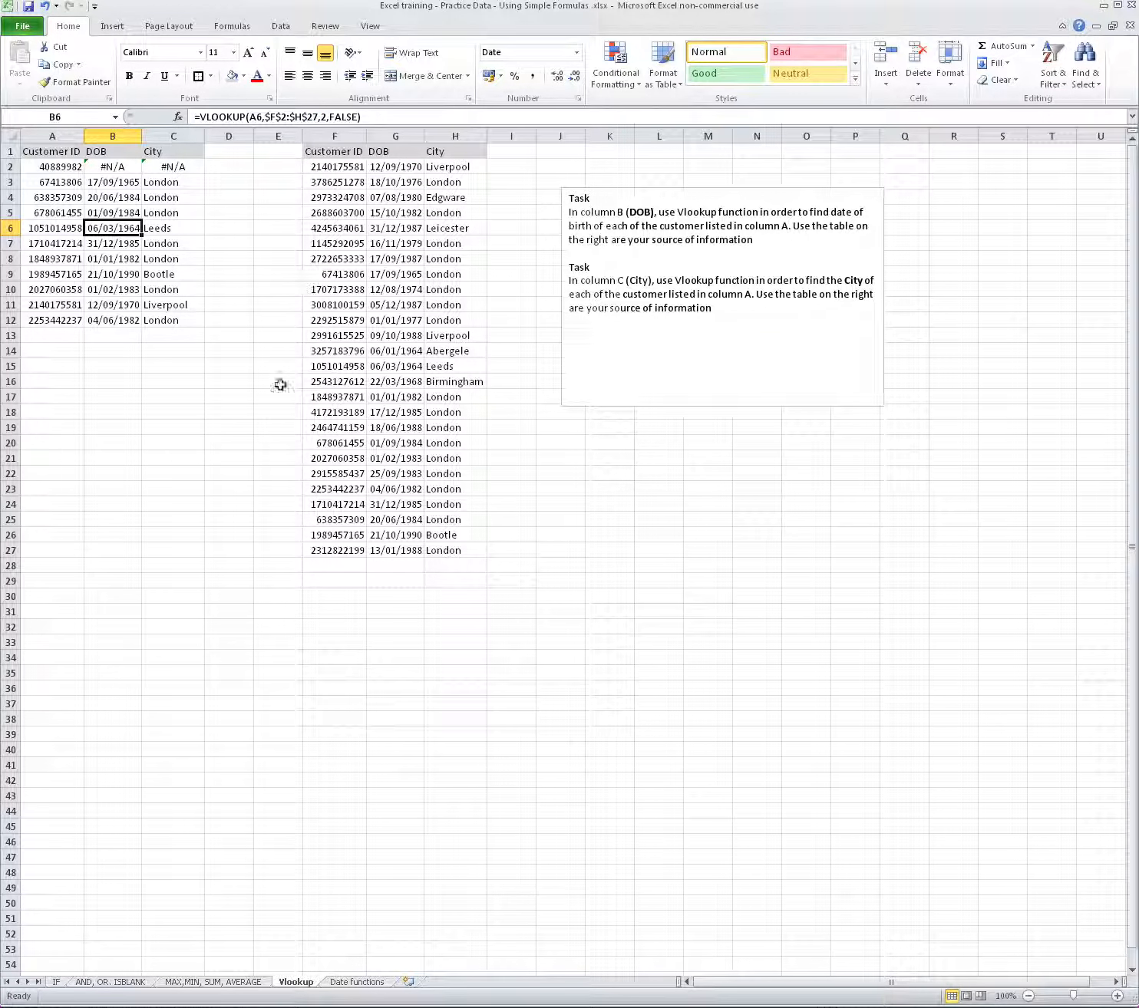